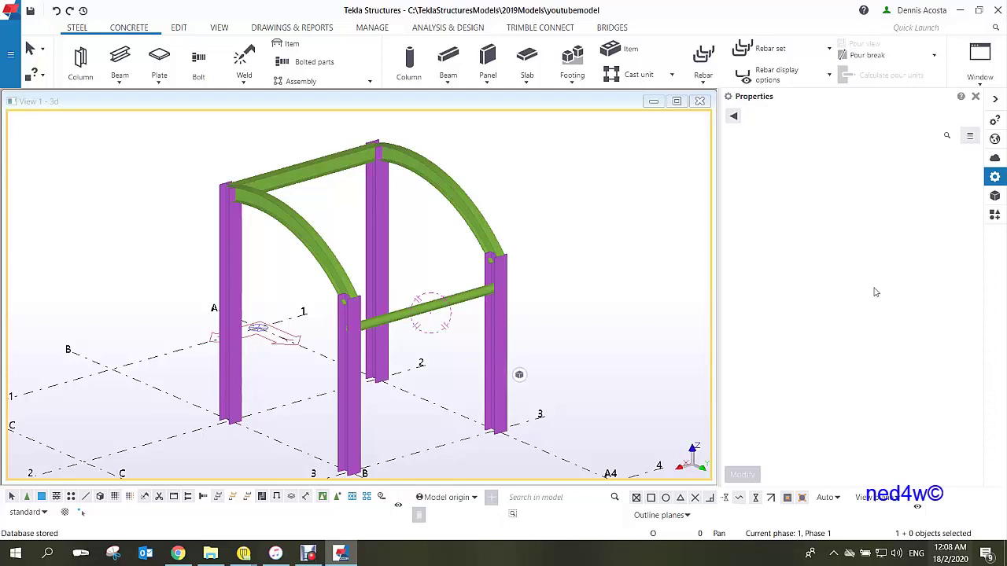
# View the selected column's user-defined attributes, then close that window.
pyautogui.click(503, 329)
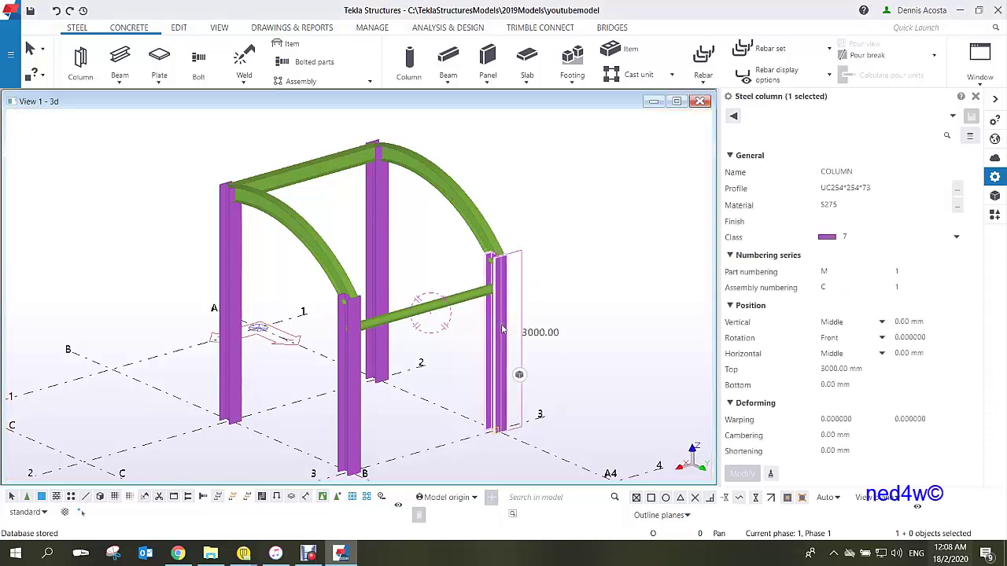
pyautogui.rightClick(503, 329)
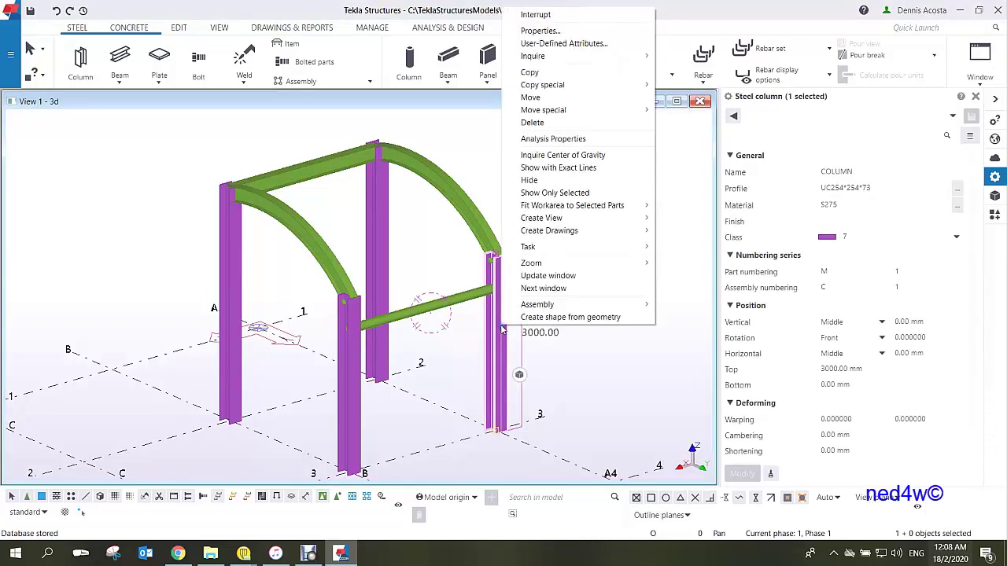
pyautogui.click(568, 44)
pyautogui.moveTo(268, 189); pyautogui.dragTo(638, 120)
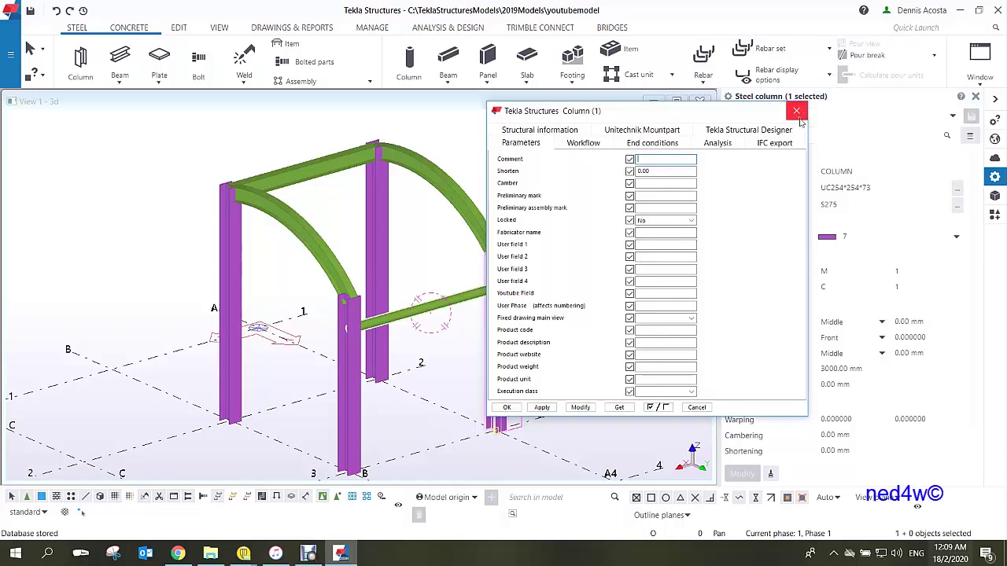
pyautogui.press('Escape')
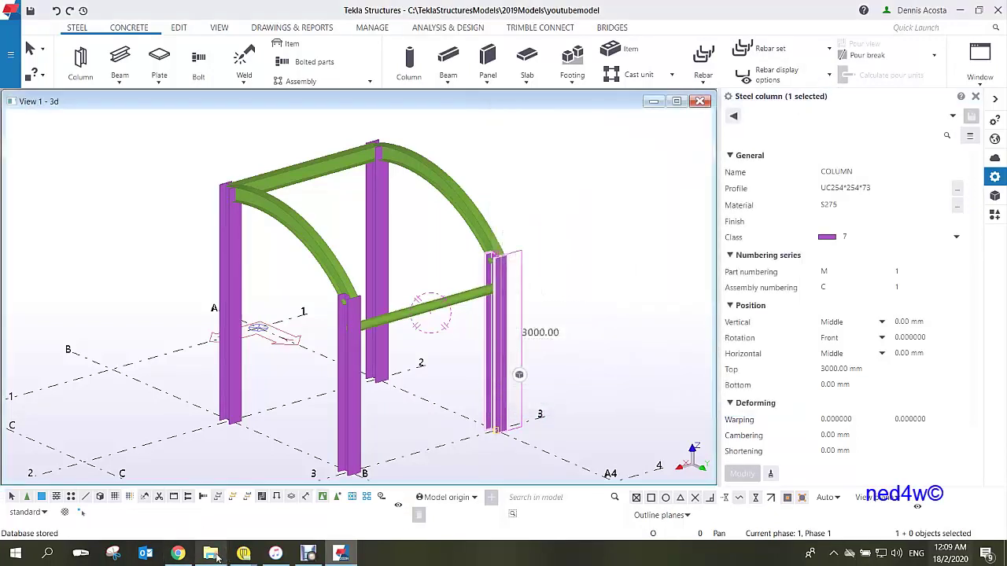
# Browse to C:\TeklaStructures\2019.1\Environments\common\inp and open objects.inp.
pyautogui.click(214, 555)
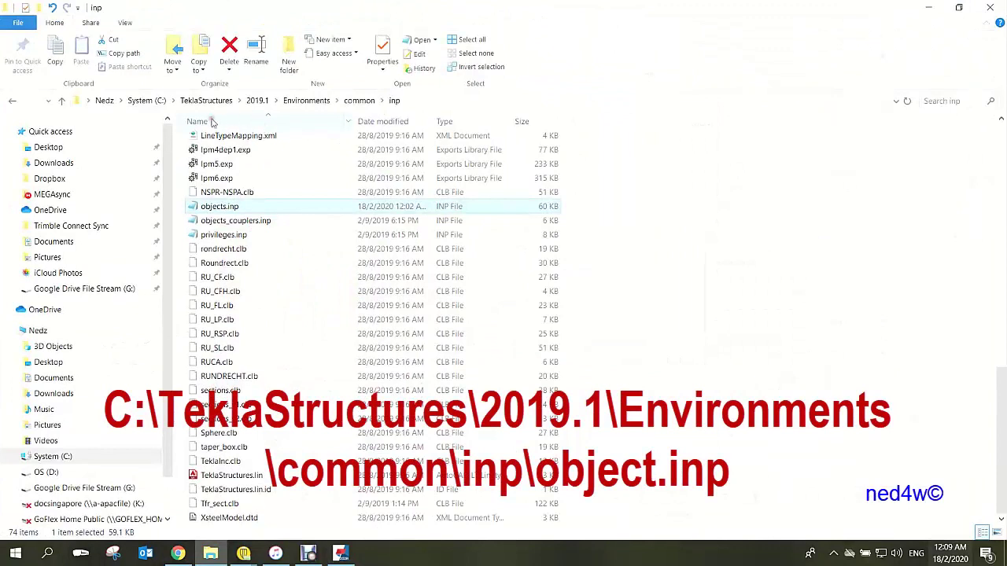
pyautogui.click(209, 103)
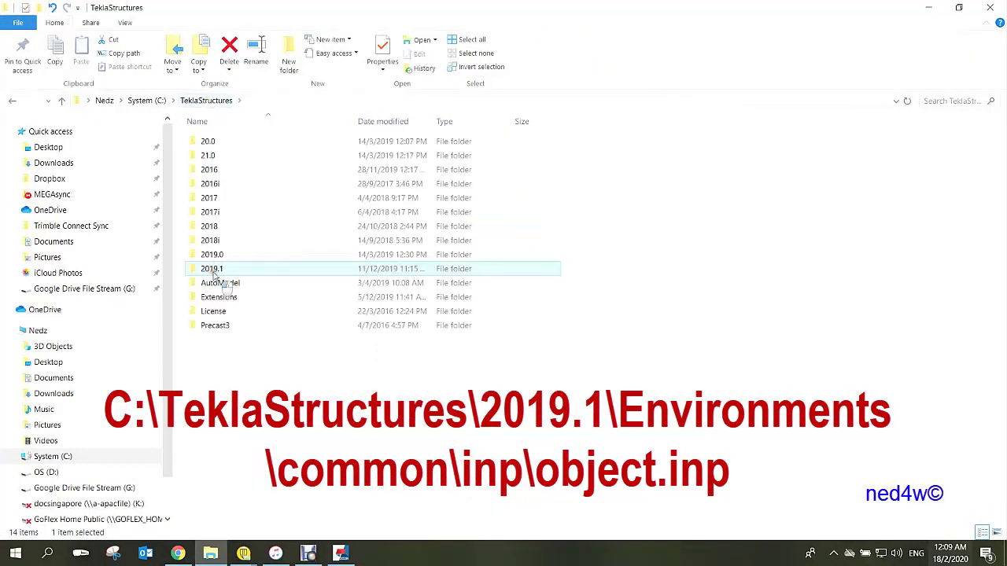
pyautogui.click(212, 270)
pyautogui.doubleClick(195, 268)
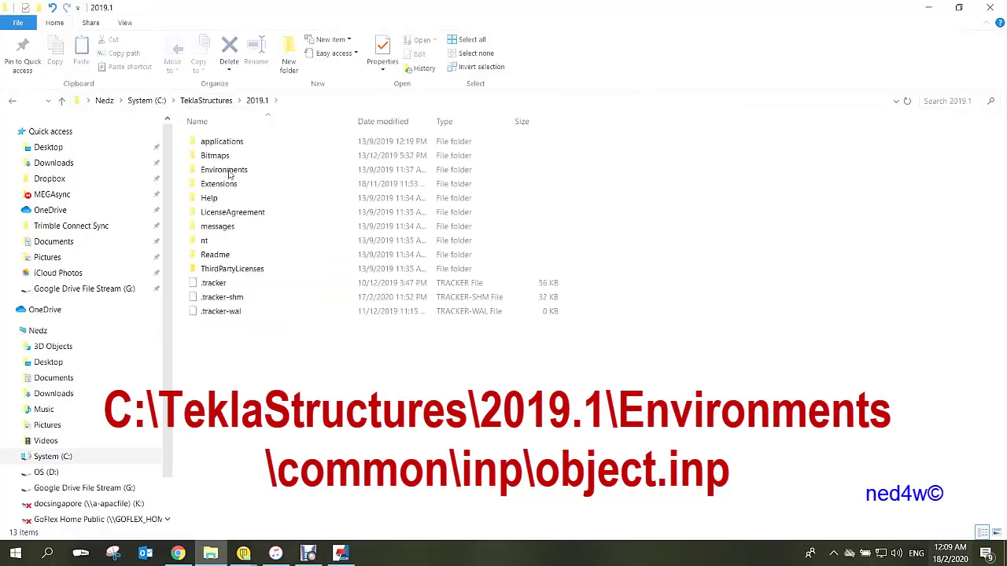
pyautogui.doubleClick(228, 170)
pyautogui.doubleClick(224, 156)
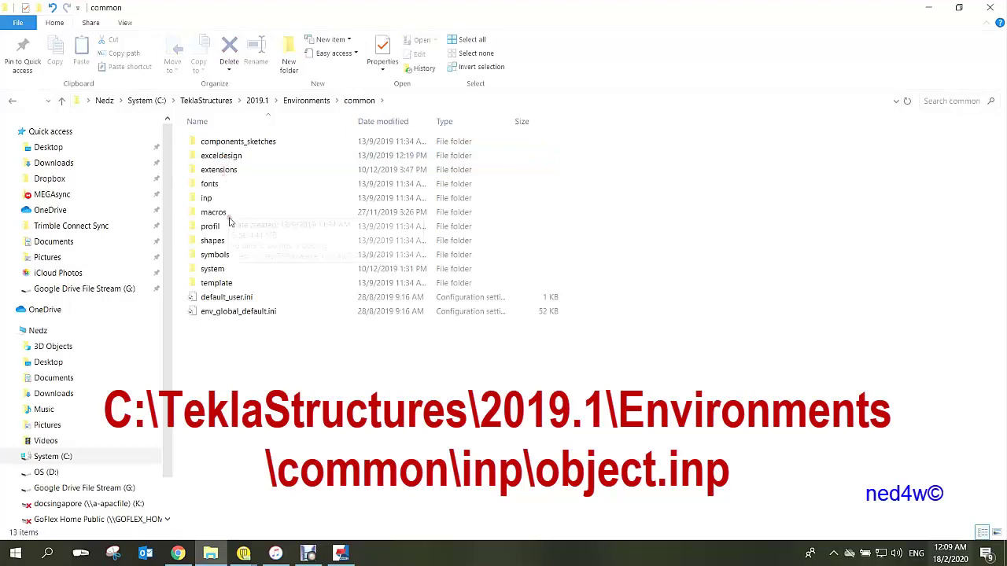
pyautogui.doubleClick(209, 203)
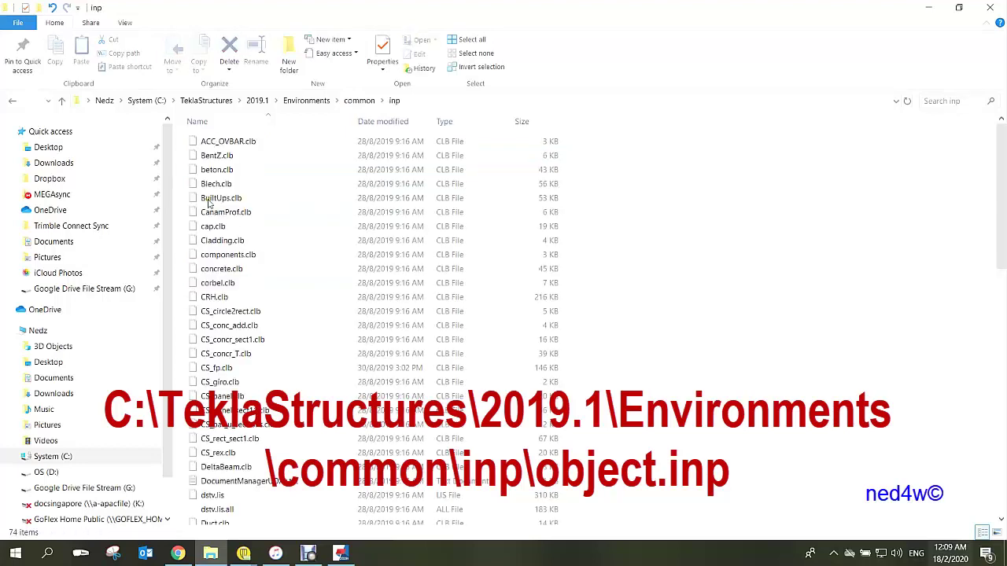
pyautogui.scroll(-8, 252, 319)
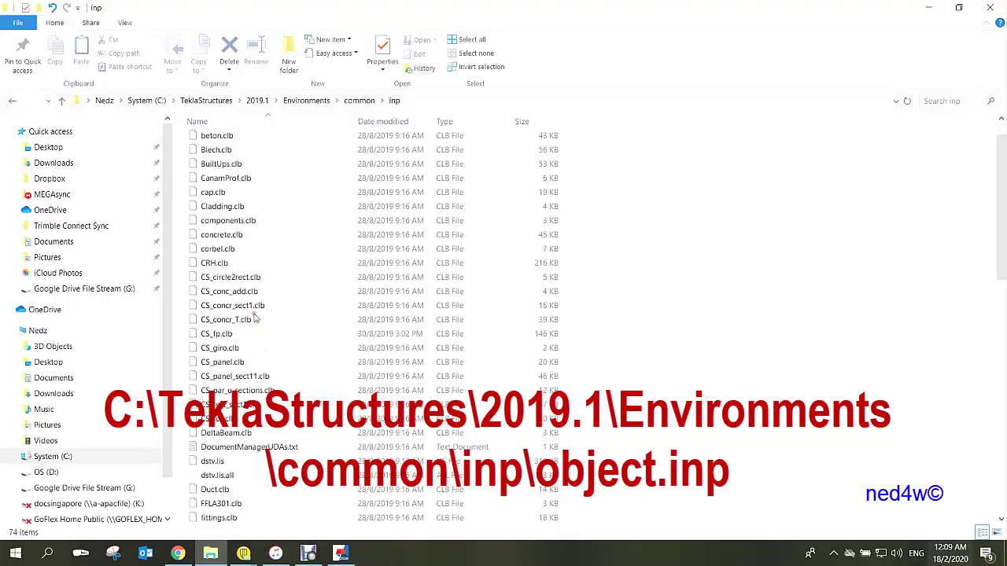
pyautogui.scroll(-7, 252, 327)
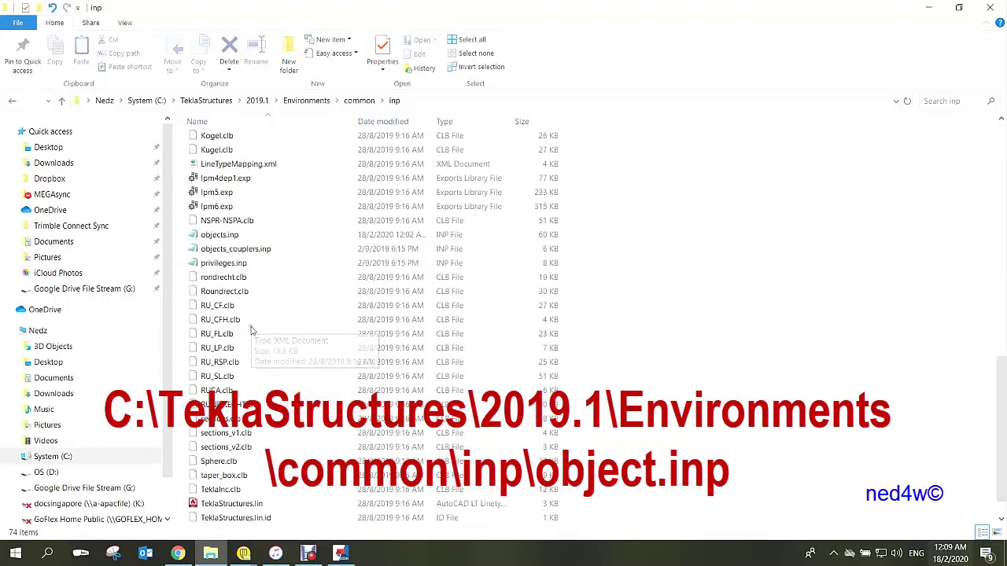
pyautogui.click(226, 238)
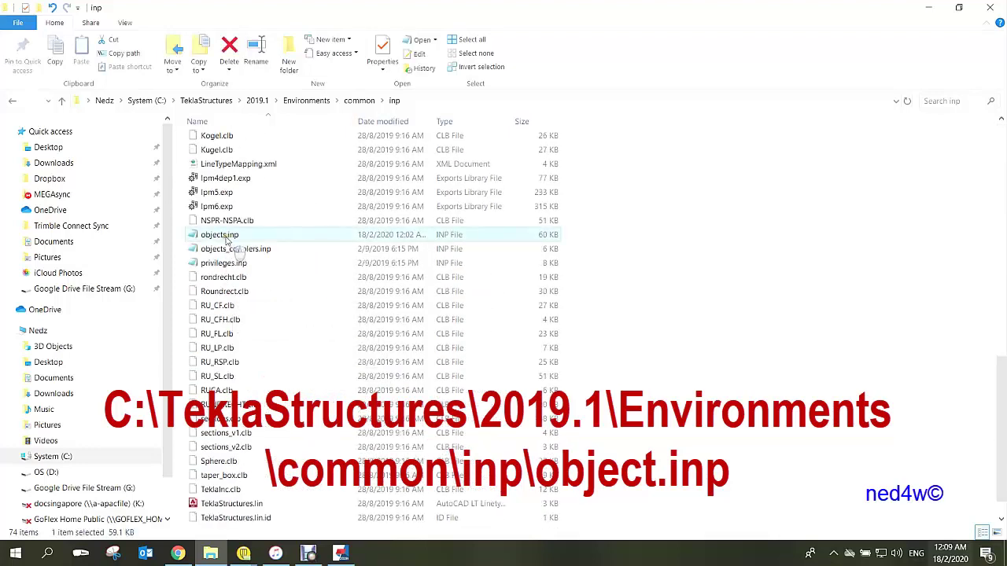
pyautogui.doubleClick(225, 238)
# Scroll objects.inp down to the USER_FIELD attributes and select the USER_FIELD_4 block.
pyautogui.moveTo(444, 69); pyautogui.dragTo(557, 18)
pyautogui.scroll(-15, 406, 245)
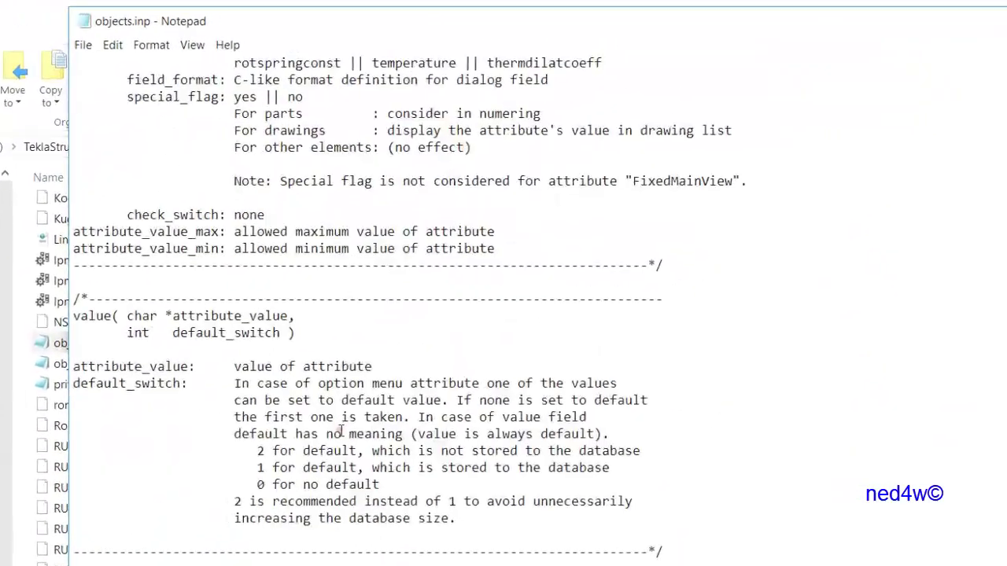
pyautogui.scroll(-6, 344, 425)
pyautogui.scroll(-6, 346, 492)
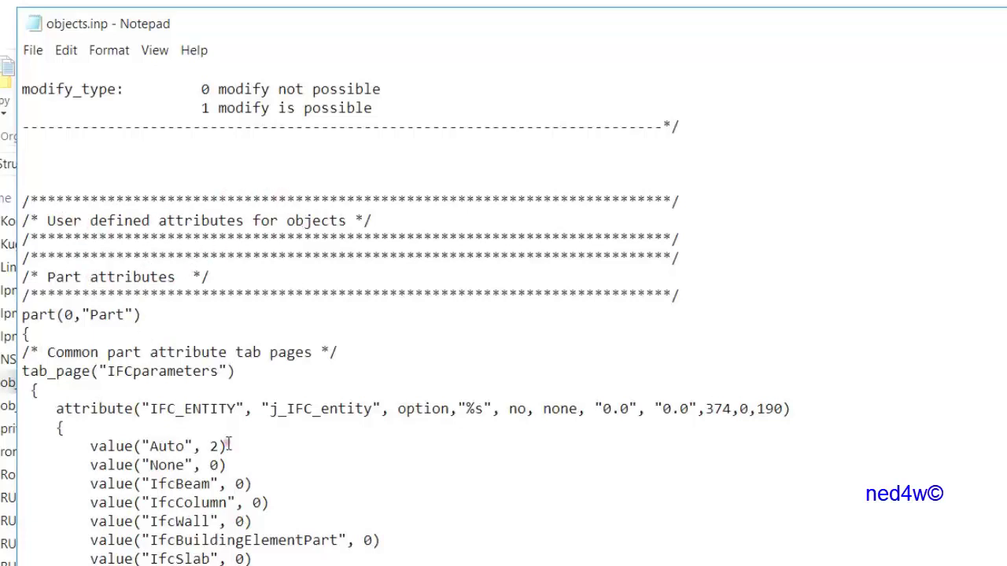
pyautogui.scroll(-7, 228, 445)
pyautogui.scroll(-4, 248, 456)
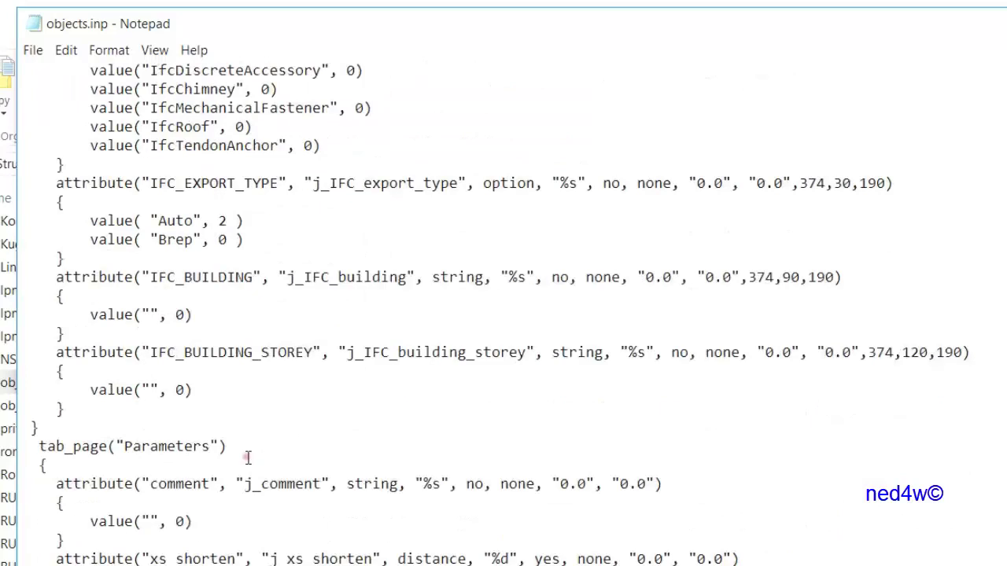
pyautogui.scroll(-15, 248, 458)
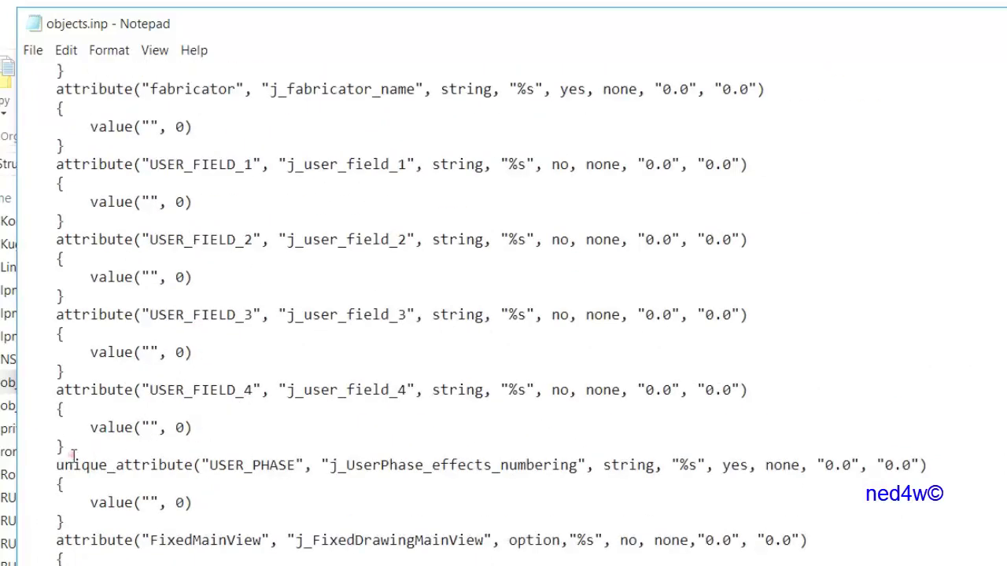
pyautogui.moveTo(74, 450); pyautogui.dragTo(61, 399)
pyautogui.hotkey('ctrl', 'c')
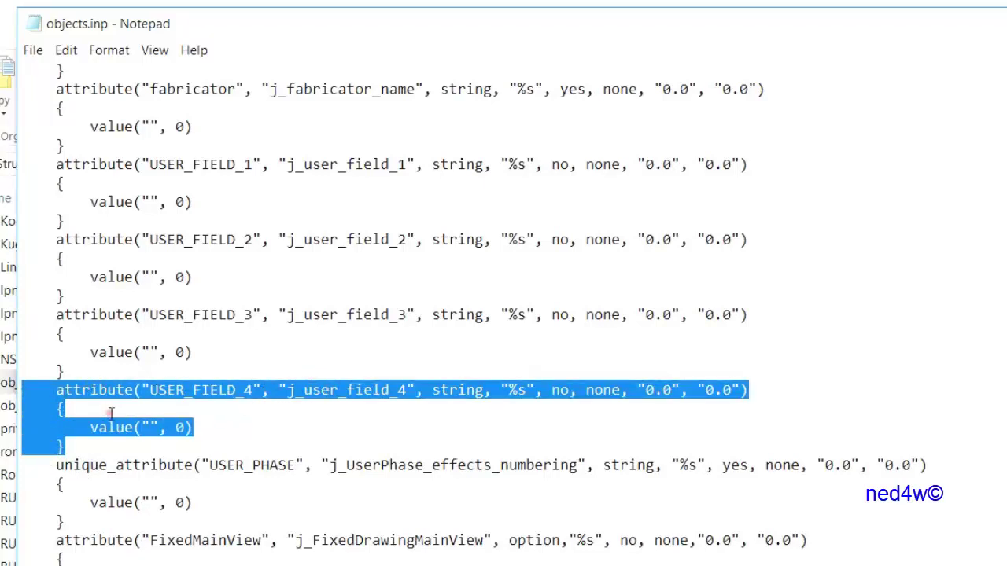
# Copy the USER_FIELD_4 block and paste a duplicate on a new line below it.
pyautogui.rightClick(43, 407)
pyautogui.press('Escape')
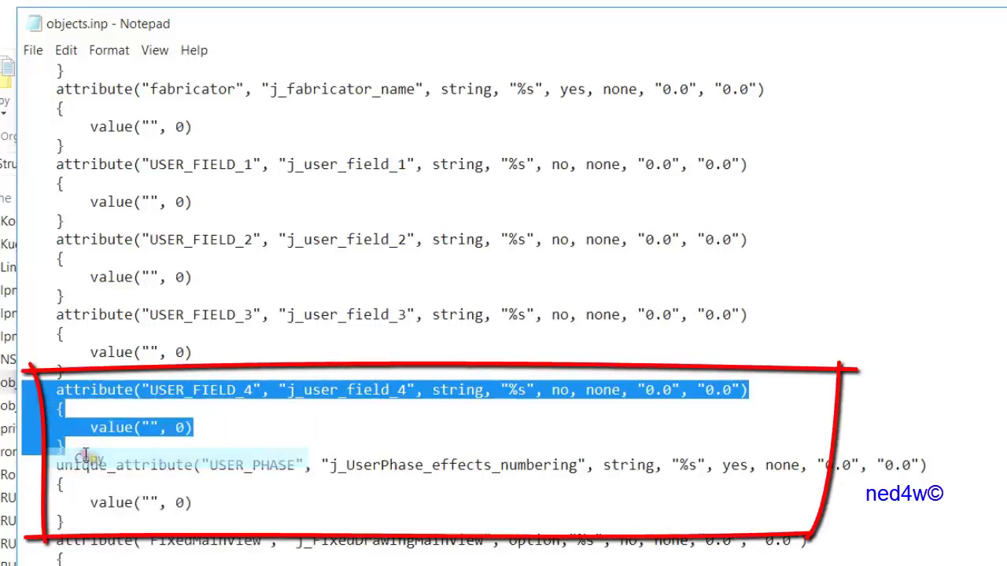
pyautogui.click(73, 448)
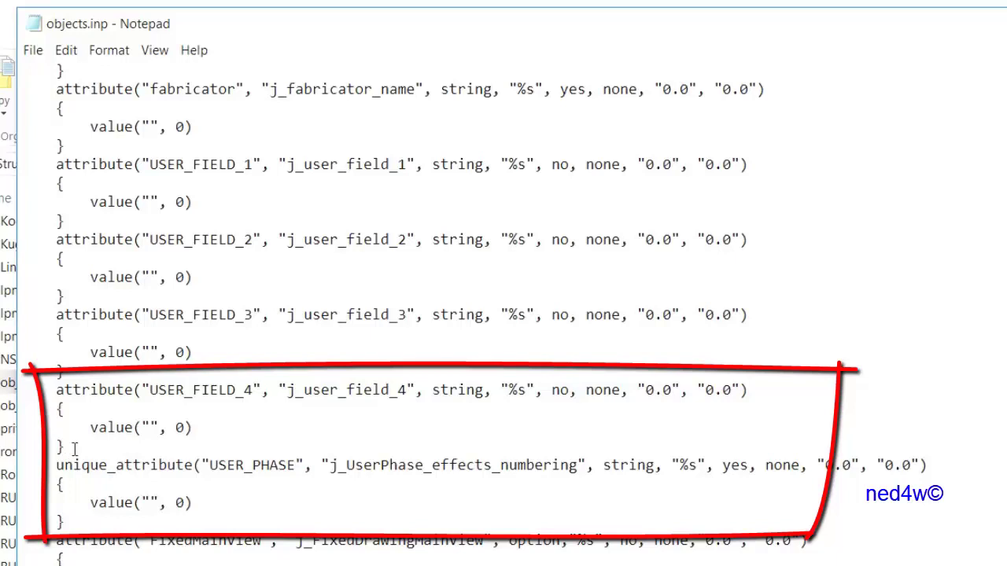
pyautogui.press('Return')
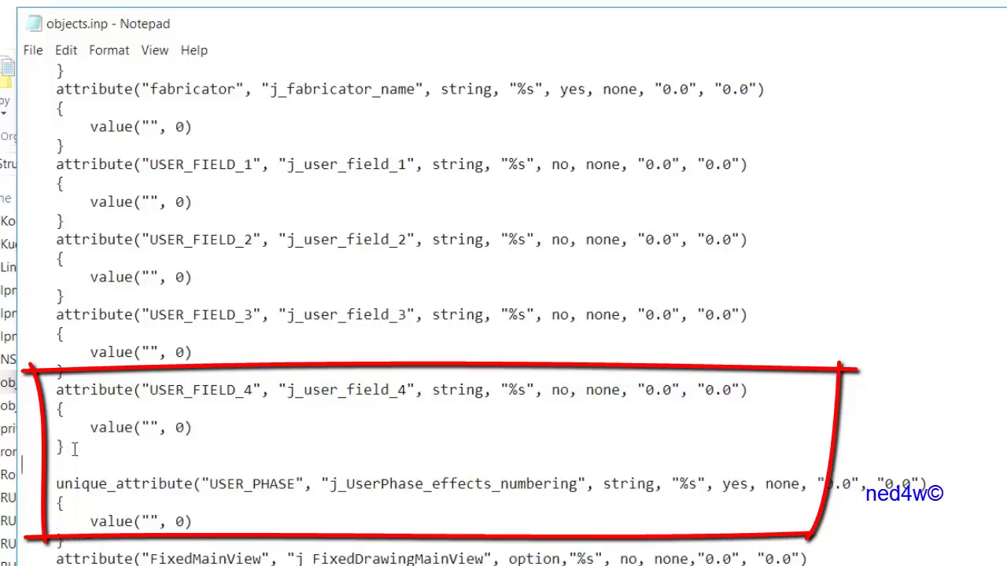
pyautogui.hotkey('ctrl', 'v')
# Rename the duplicate to USER_FIELD_5 with the label 'Youtube Field'.
pyautogui.moveTo(252, 465); pyautogui.dragTo(243, 466)
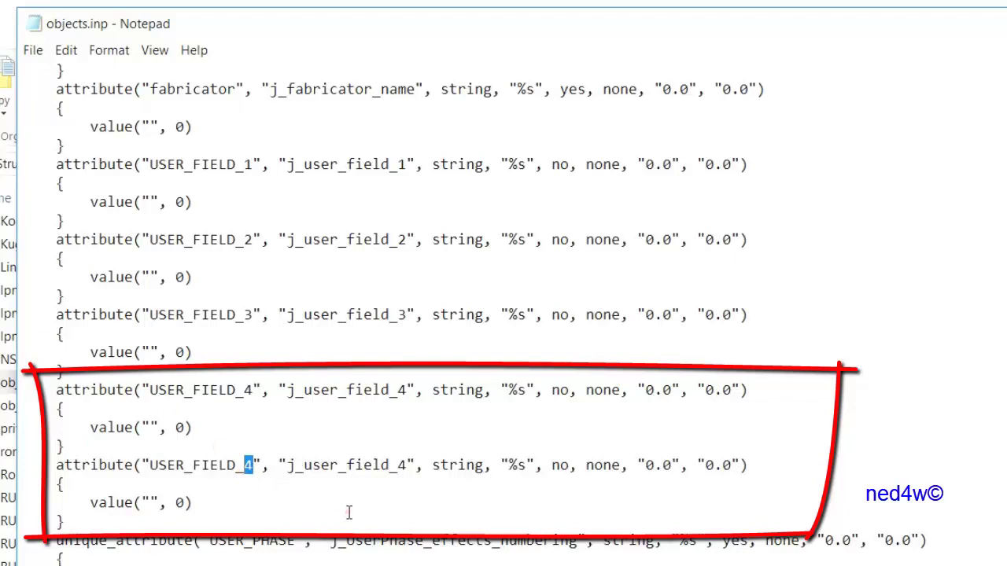
pyautogui.write('5')
pyautogui.moveTo(407, 466); pyautogui.dragTo(279, 477)
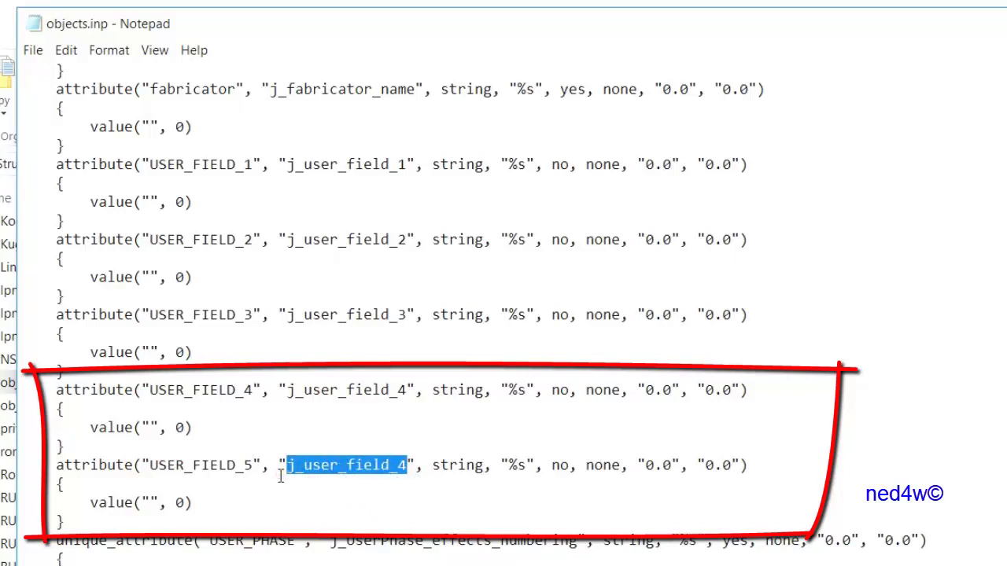
pyautogui.write('Youtube ')
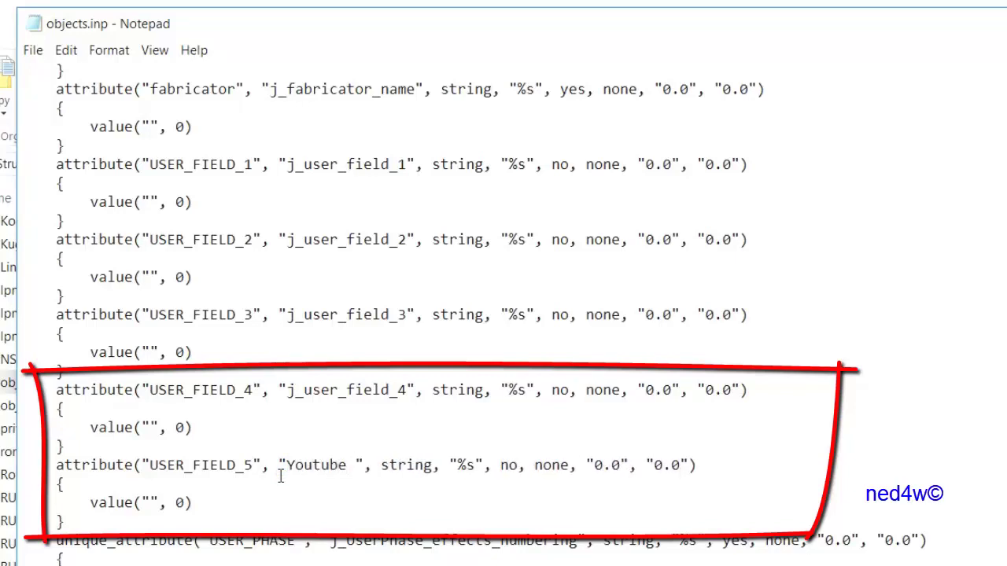
pyautogui.write('Fi')
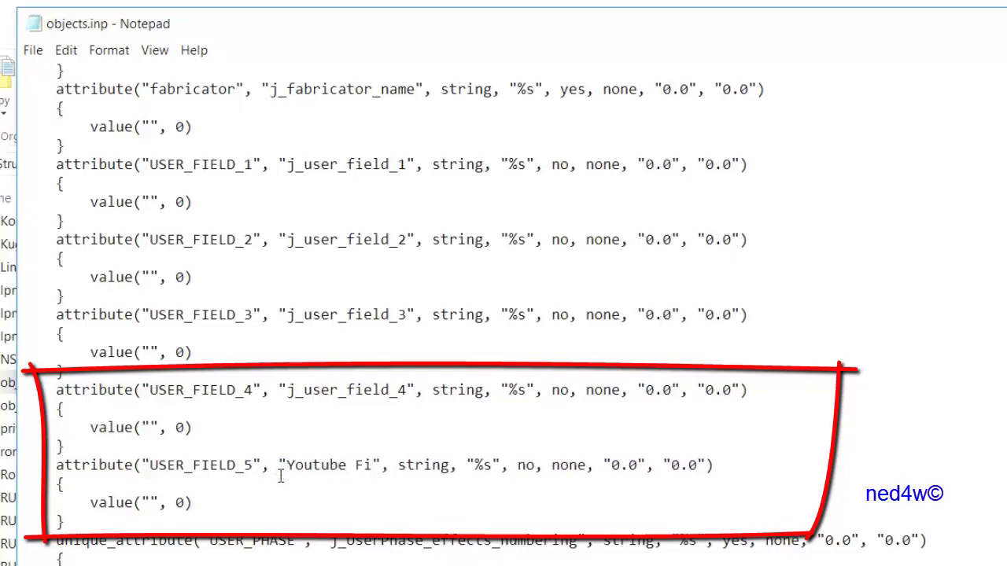
pyautogui.write('led')
pyautogui.press('BackSpace')
pyautogui.press('BackSpace')
pyautogui.press('BackSpace')
pyautogui.press('BackSpace')
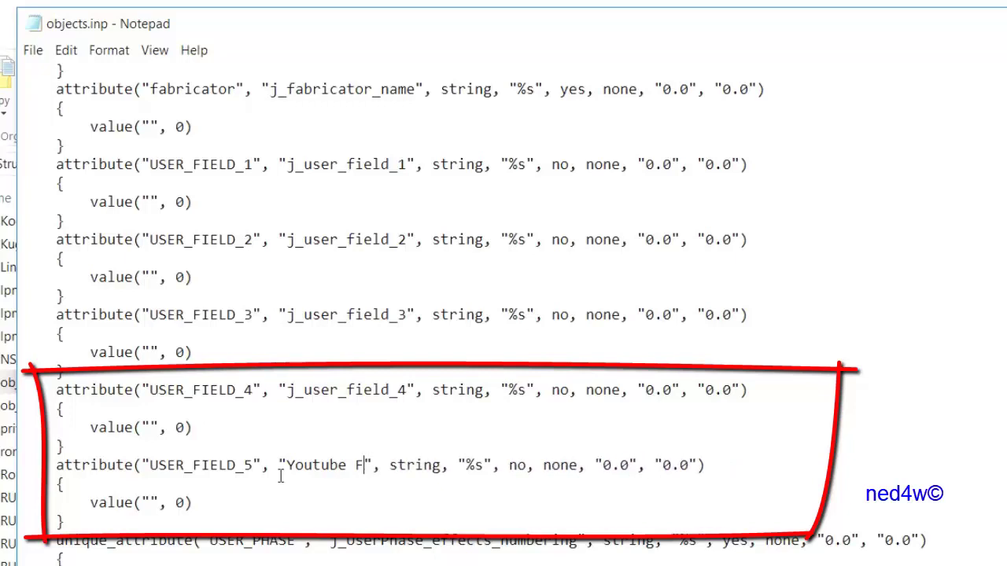
pyautogui.write('i')
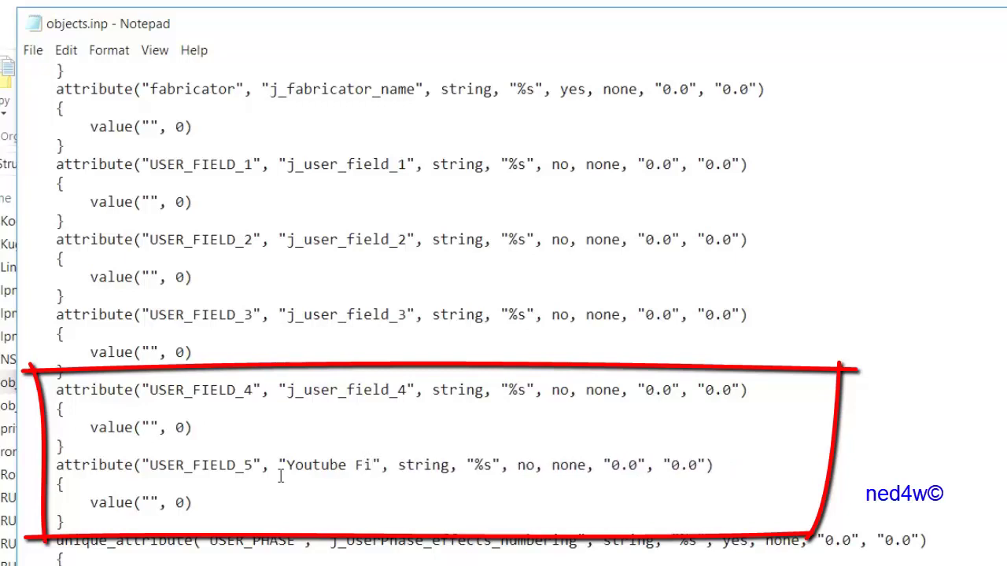
pyautogui.write('eld')
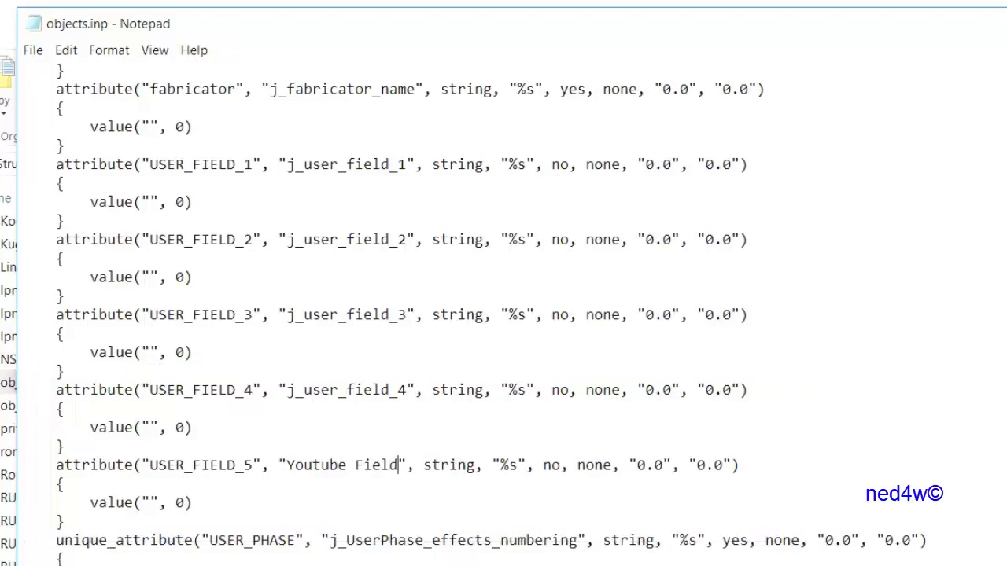
pyautogui.hotkey('alt', 'Tab')
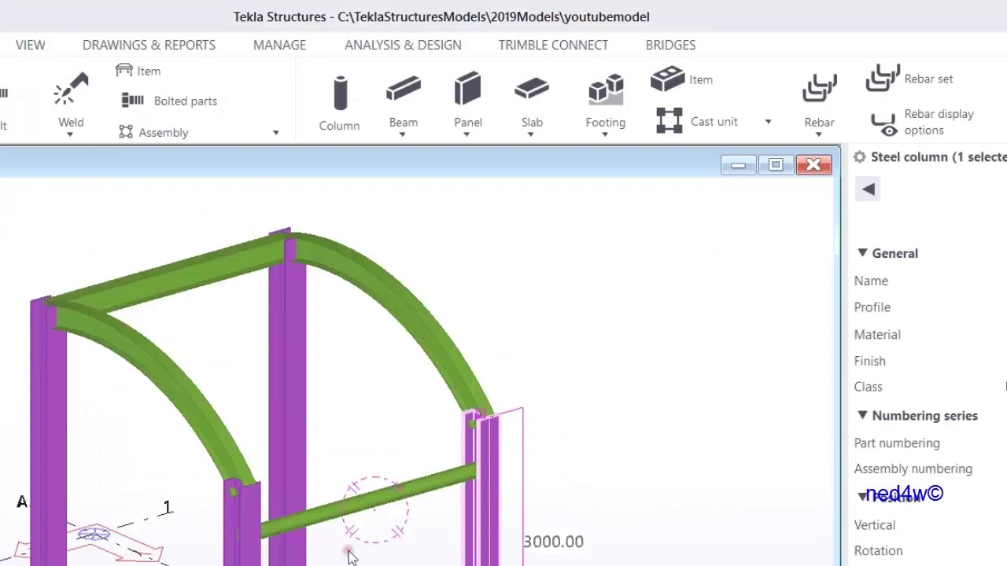
# Check that the column's user-defined attributes now show a Youtube Field entry.
pyautogui.rightClick(486, 475)
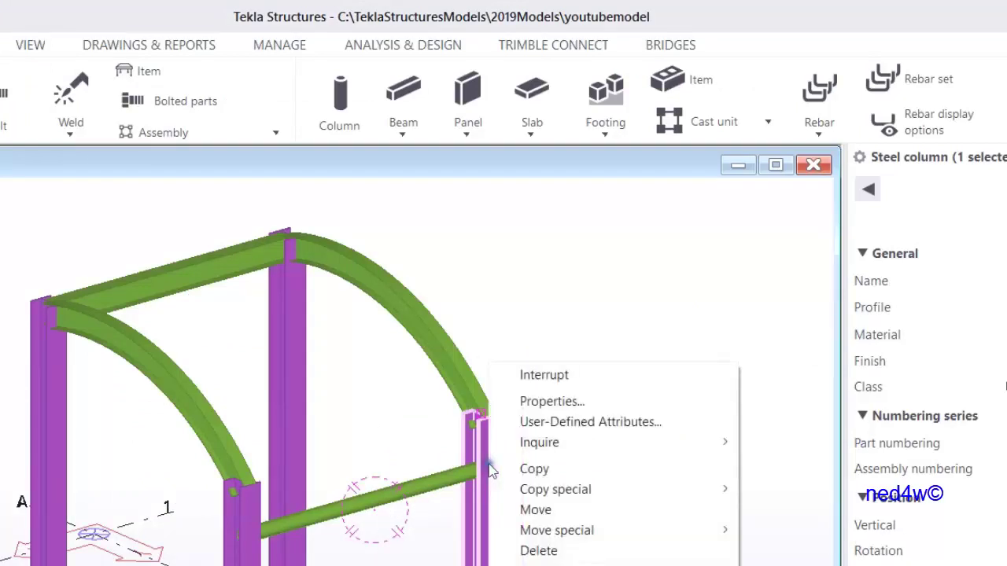
pyautogui.click(588, 422)
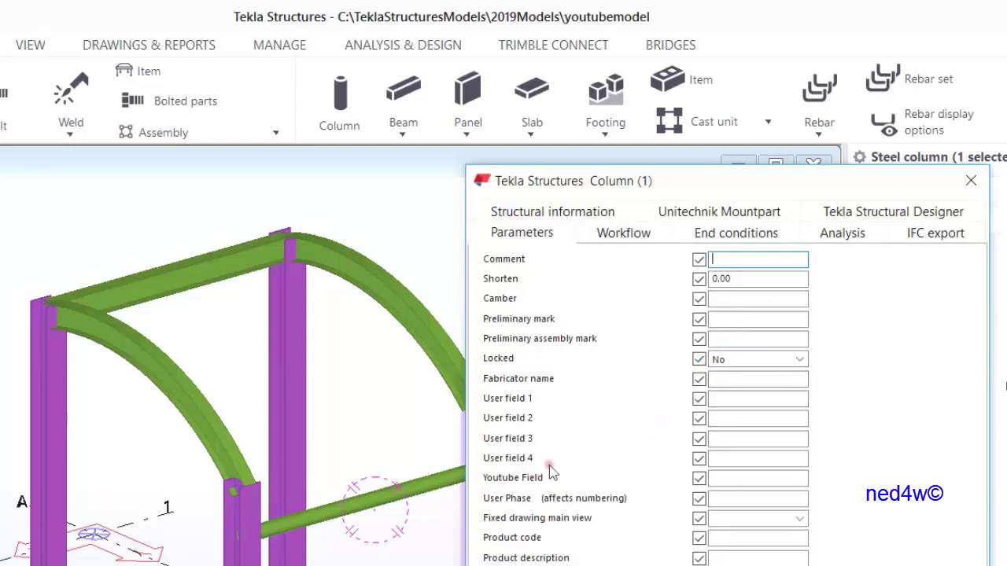
pyautogui.hotkey('alt', 'Tab')
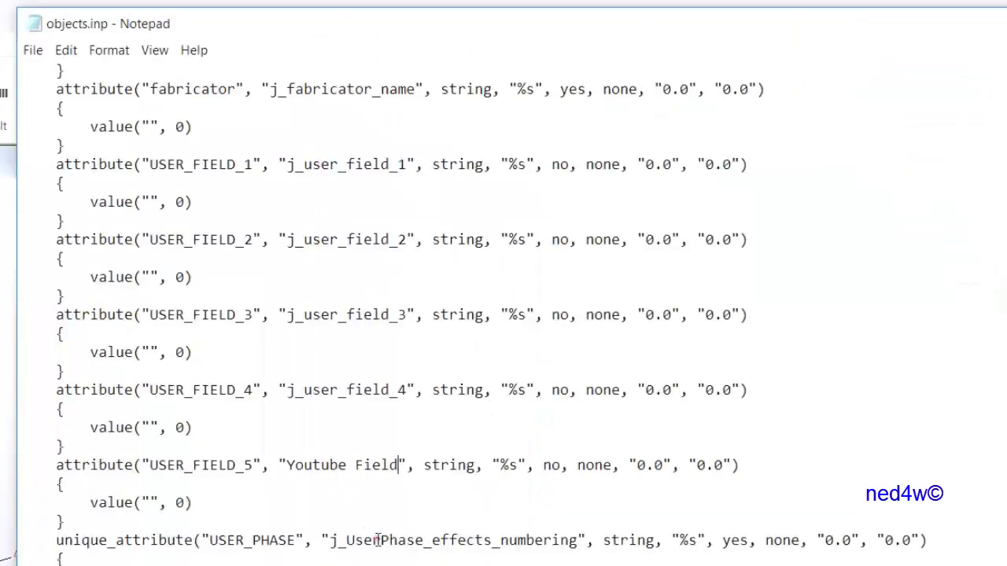
# Change the USER_FIELD_5 label to 'Youtube Field 101' and save objects.inp.
pyautogui.click(395, 466)
pyautogui.write('101')
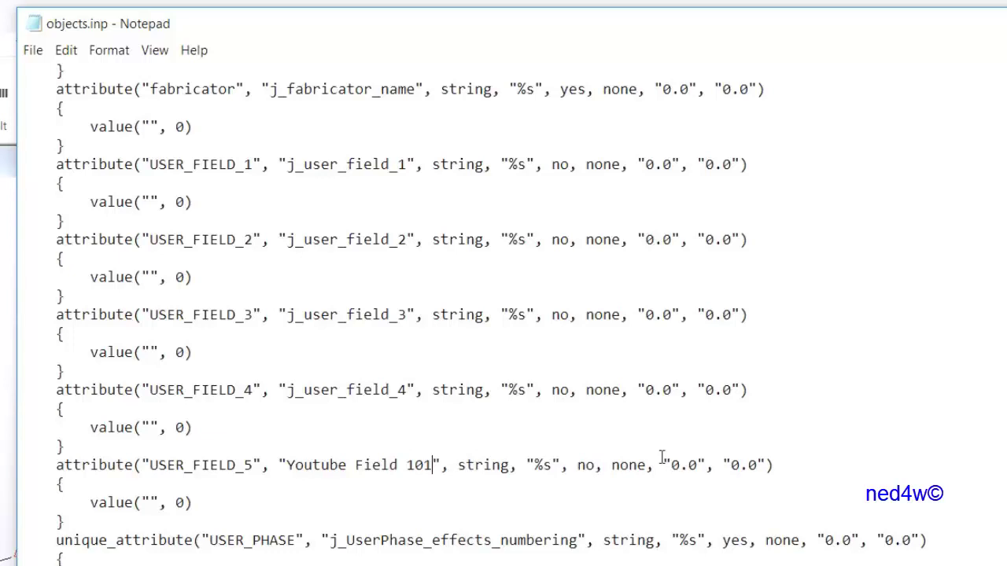
pyautogui.click(33, 51)
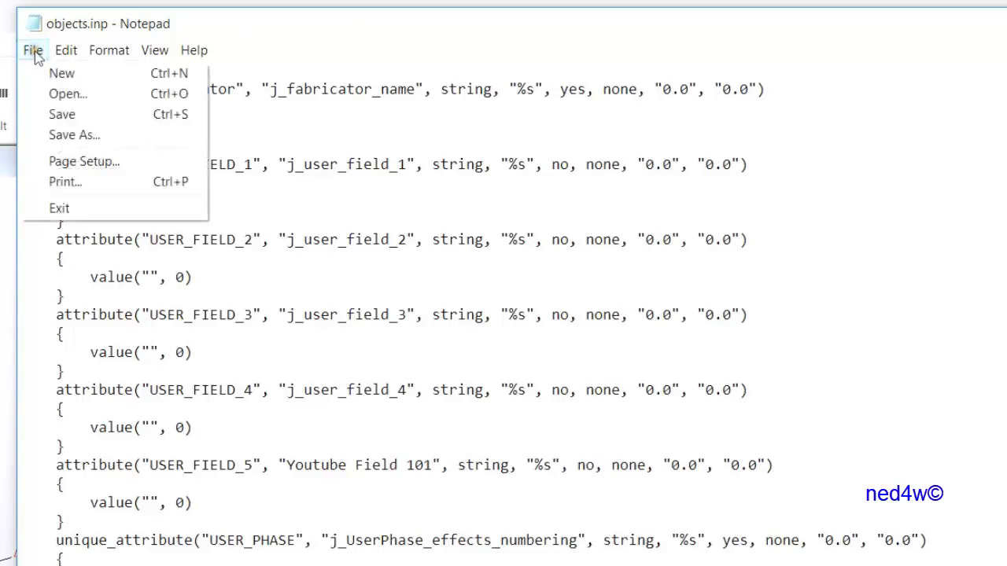
pyautogui.click(64, 115)
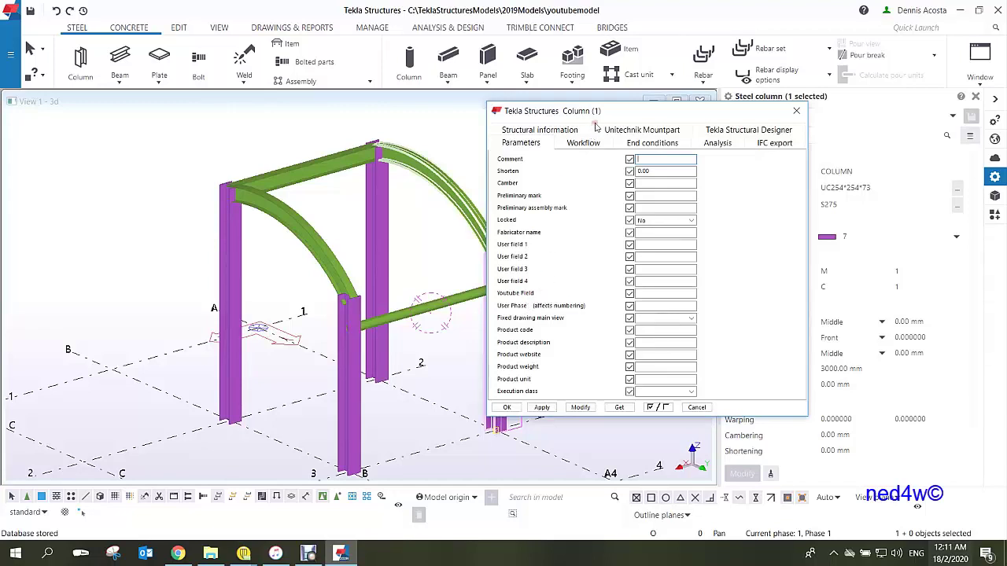
# Close the column attributes dialog, save the youtubemodel, and exit Tekla with Save.
pyautogui.moveTo(600, 114); pyautogui.dragTo(493, 140)
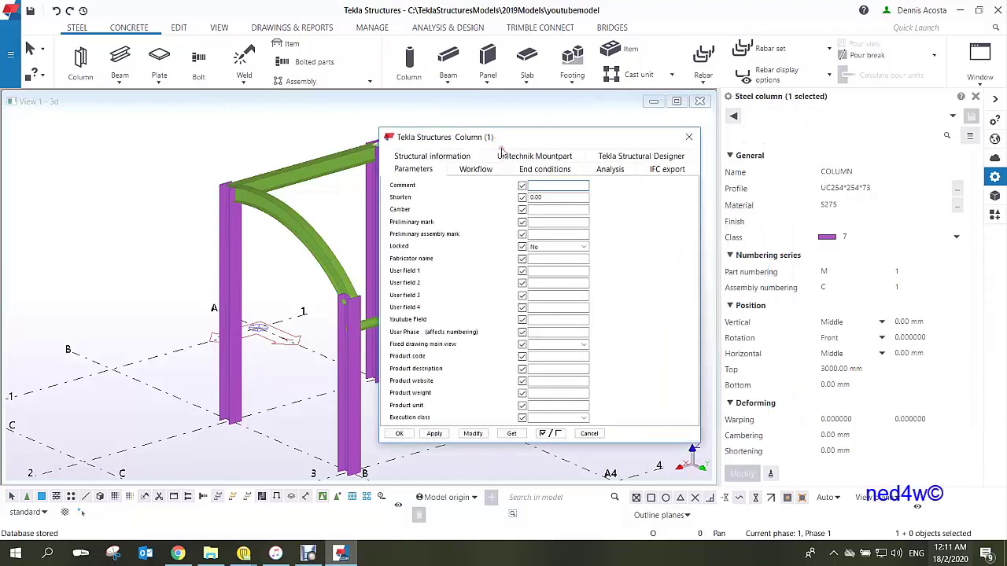
pyautogui.click(688, 137)
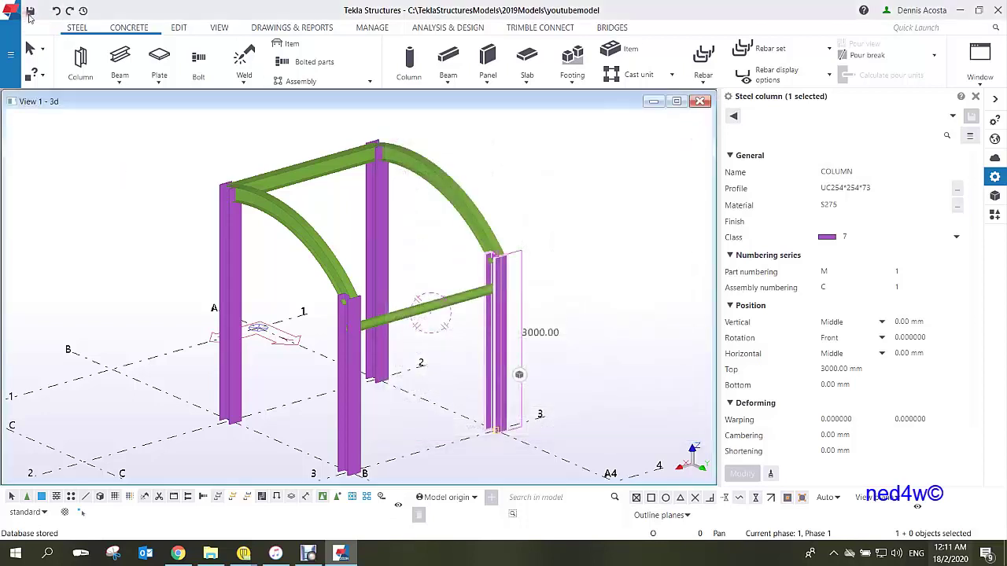
pyautogui.click(30, 12)
pyautogui.click(999, 10)
pyautogui.click(443, 288)
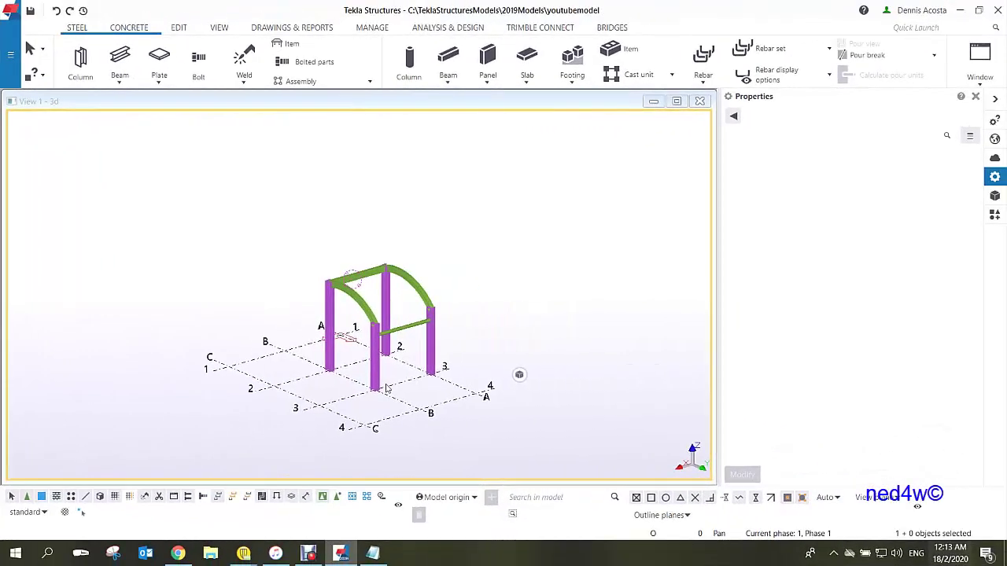
# Open the front right column's user-defined attributes in the reopened model.
pyautogui.scroll(5, 387, 388)
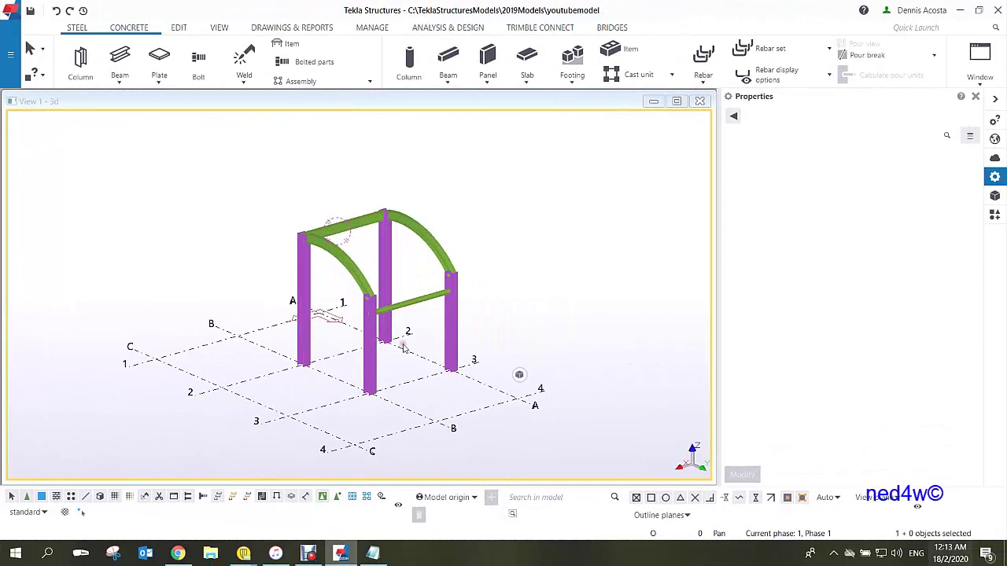
pyautogui.click(481, 292)
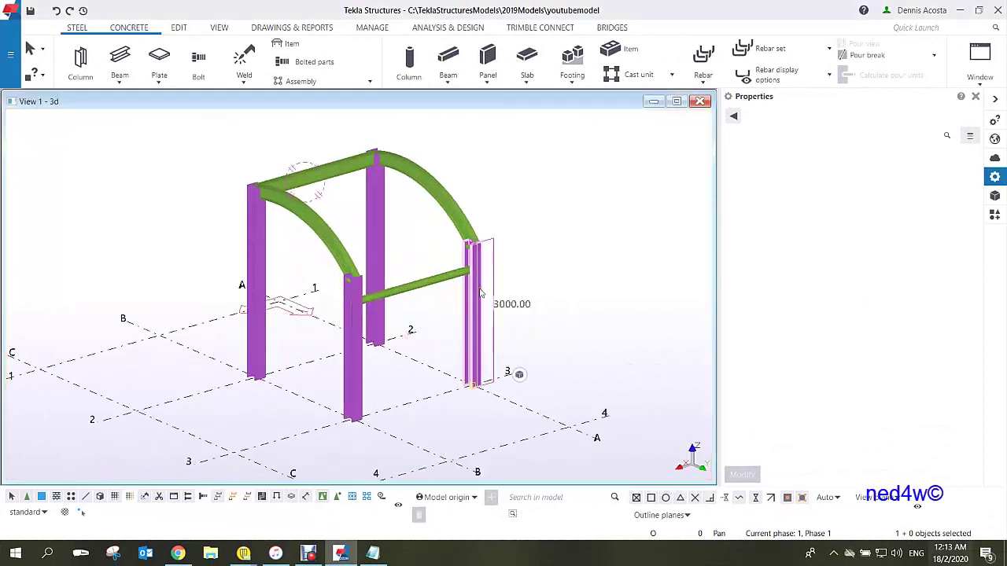
pyautogui.rightClick(481, 293)
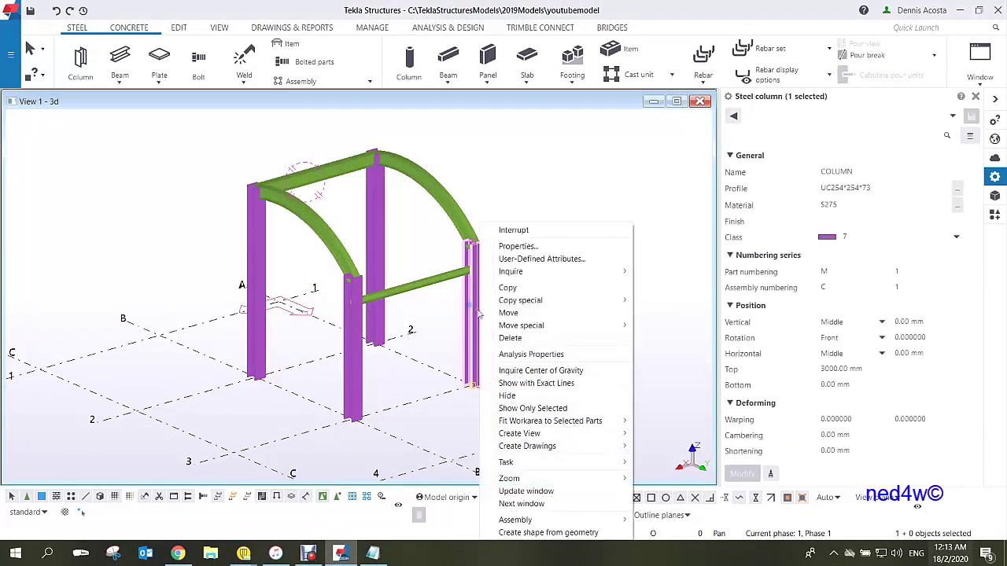
pyautogui.click(531, 262)
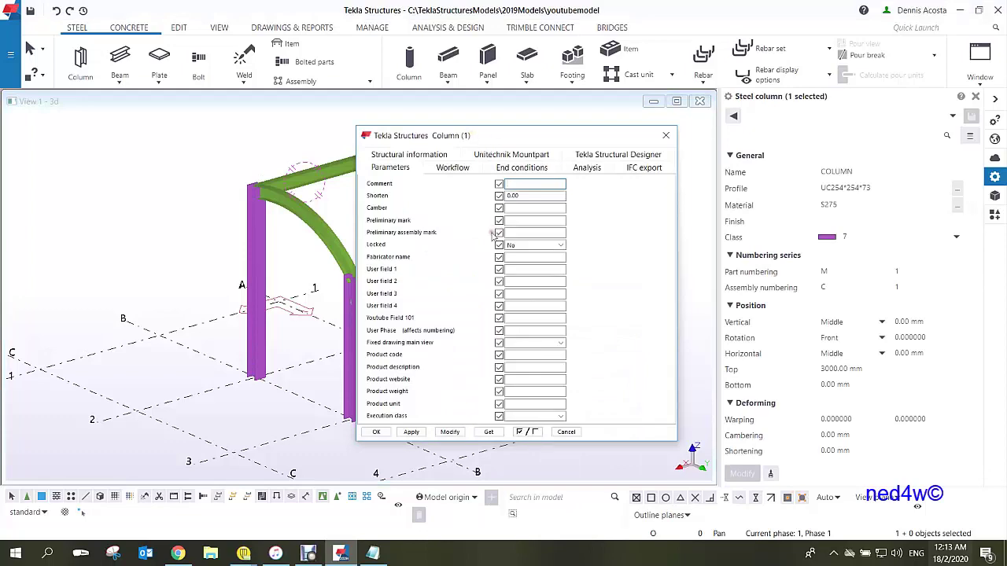
pyautogui.moveTo(521, 140)
pyautogui.mouseDown()
pyautogui.moveTo(542, 270)
pyautogui.moveTo(531, 142)
pyautogui.moveTo(528, 151)
pyautogui.mouseUp()
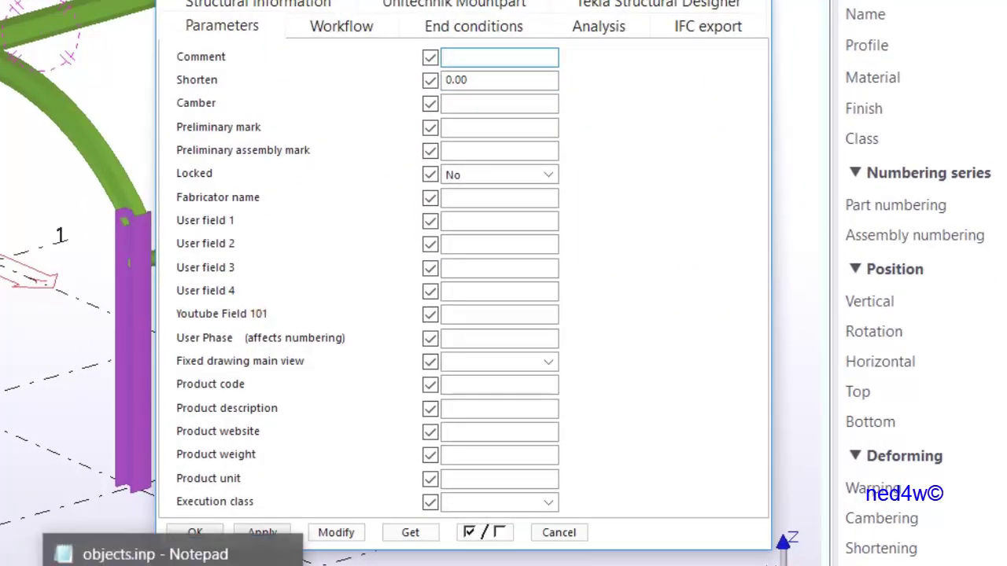
# Compare the Notepad label 'Youtube Field 101' with the dialog and enter YOLO 1.
pyautogui.click(155, 555)
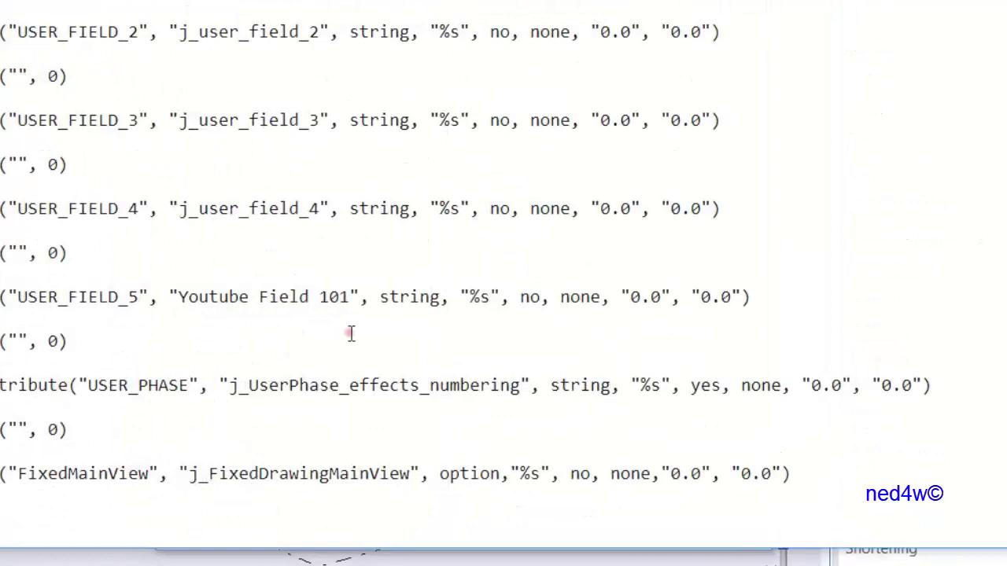
pyautogui.moveTo(351, 297); pyautogui.dragTo(181, 297)
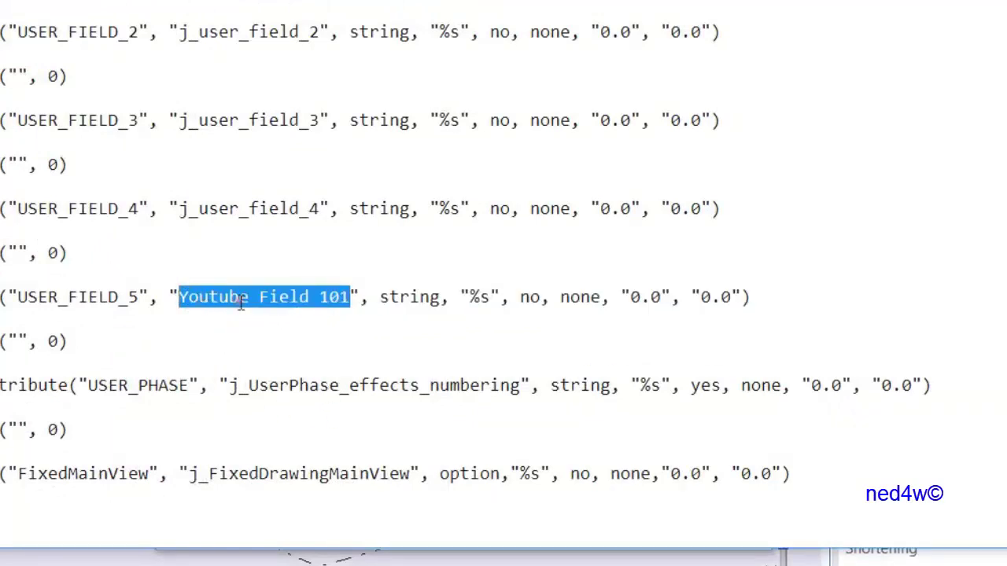
pyautogui.hotkey('alt', 'Tab')
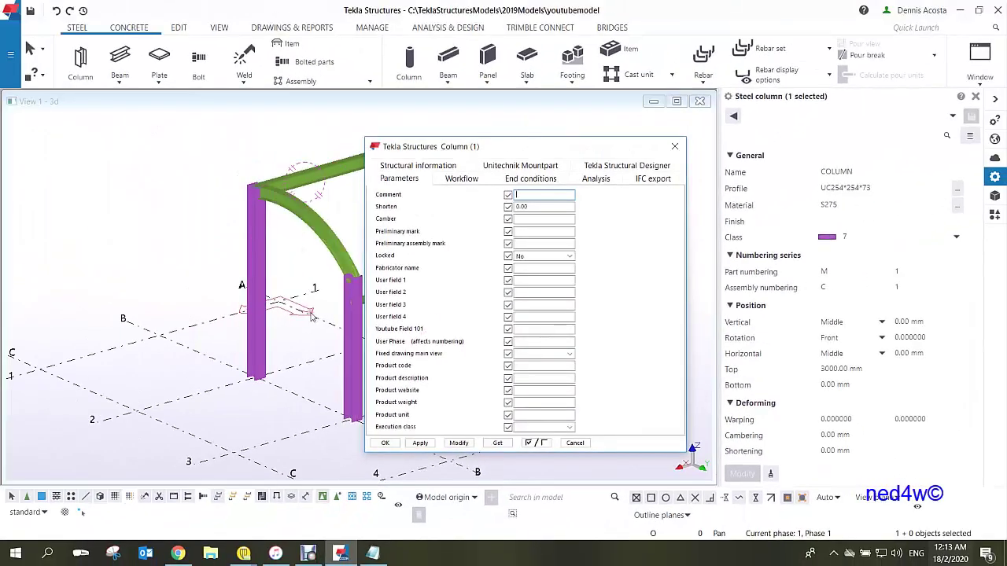
pyautogui.moveTo(311, 315); pyautogui.dragTo(158, 333, button='middle')
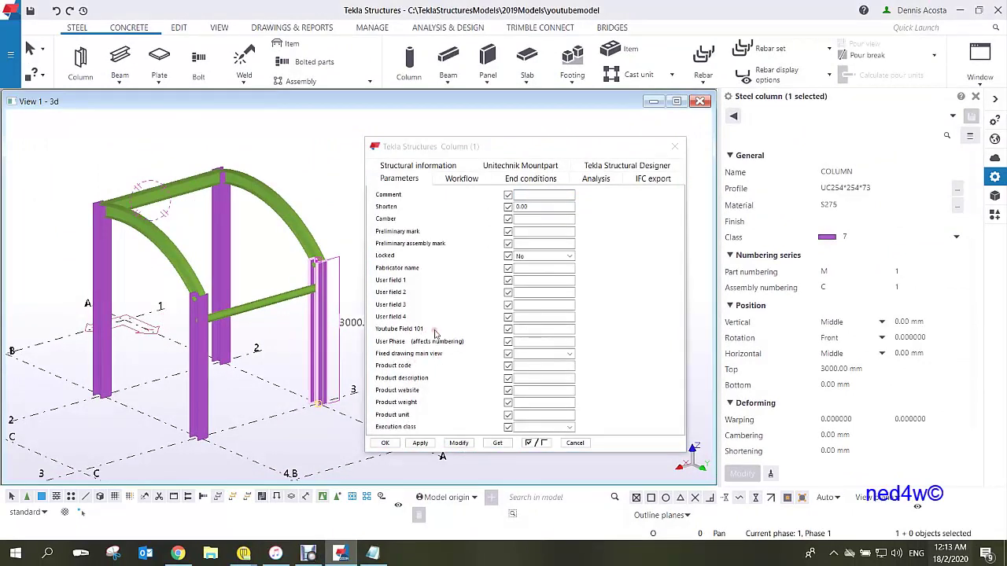
pyautogui.click(535, 328)
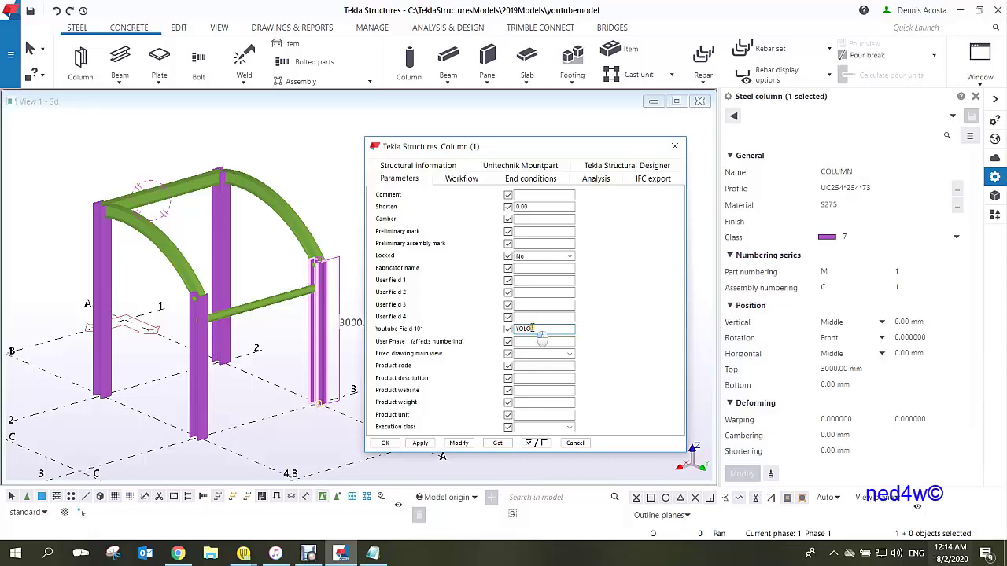
# Apply YOLO 1 to the front column and YOLO 2 to the back middle and left columns.
pyautogui.click(459, 444)
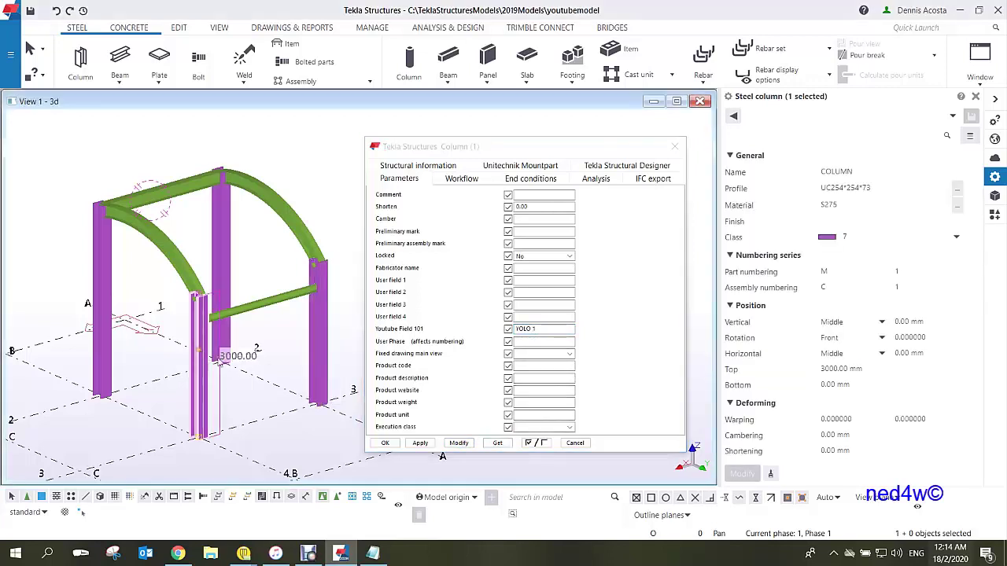
pyautogui.click(234, 238)
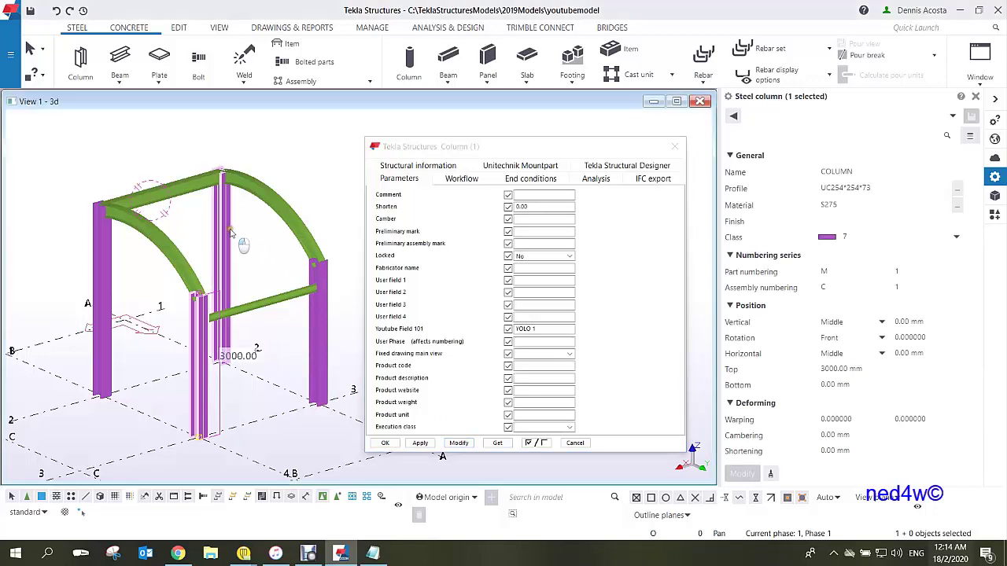
pyautogui.keyDown('ctrl'); pyautogui.click(124, 262); pyautogui.keyUp('ctrl')
pyautogui.doubleClick(541, 331)
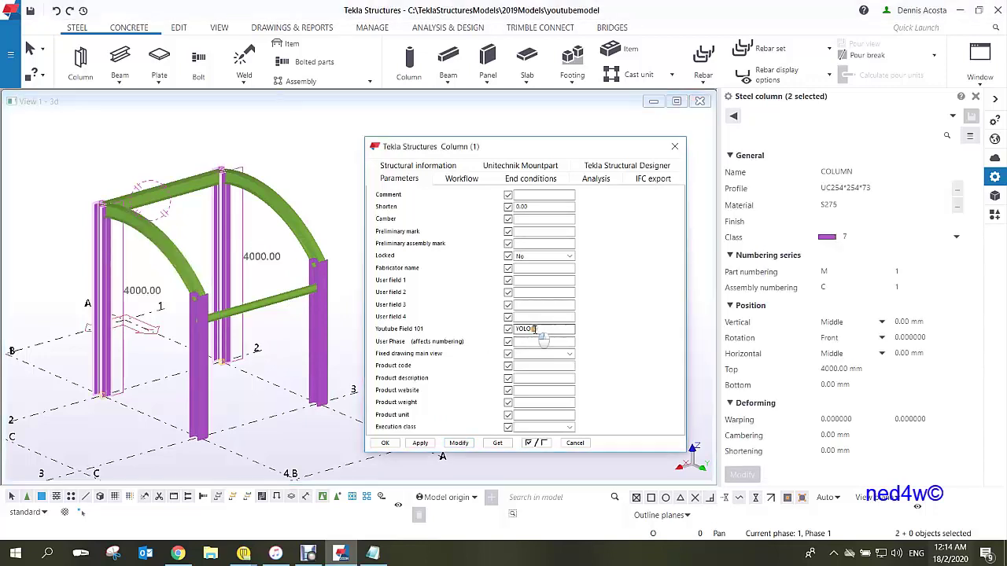
pyautogui.write('2')
pyautogui.click(459, 443)
# Give the top arch beam YOLO 3, then both arch beams YOLO 4.
pyautogui.click(178, 203)
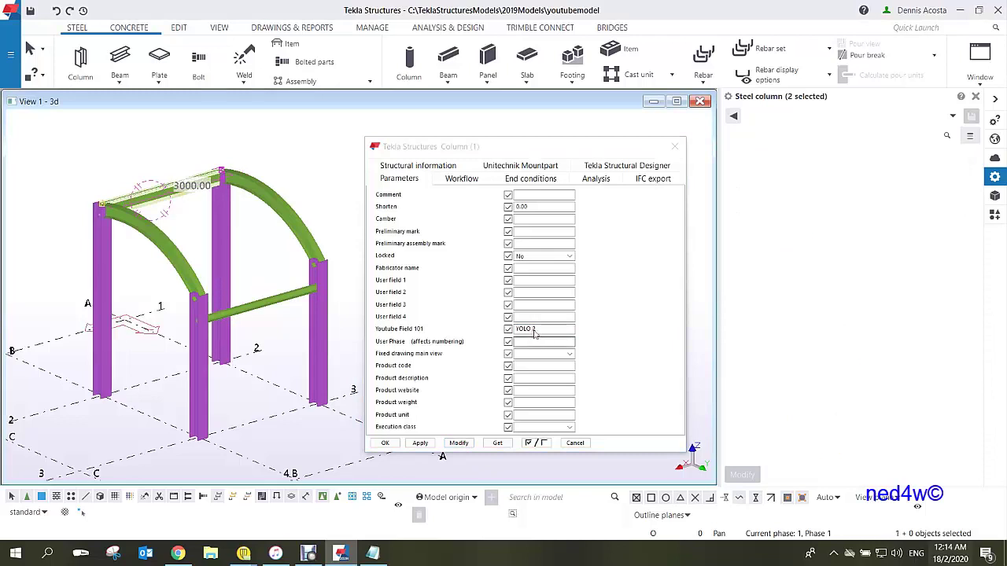
pyautogui.click(534, 332)
pyautogui.write('3')
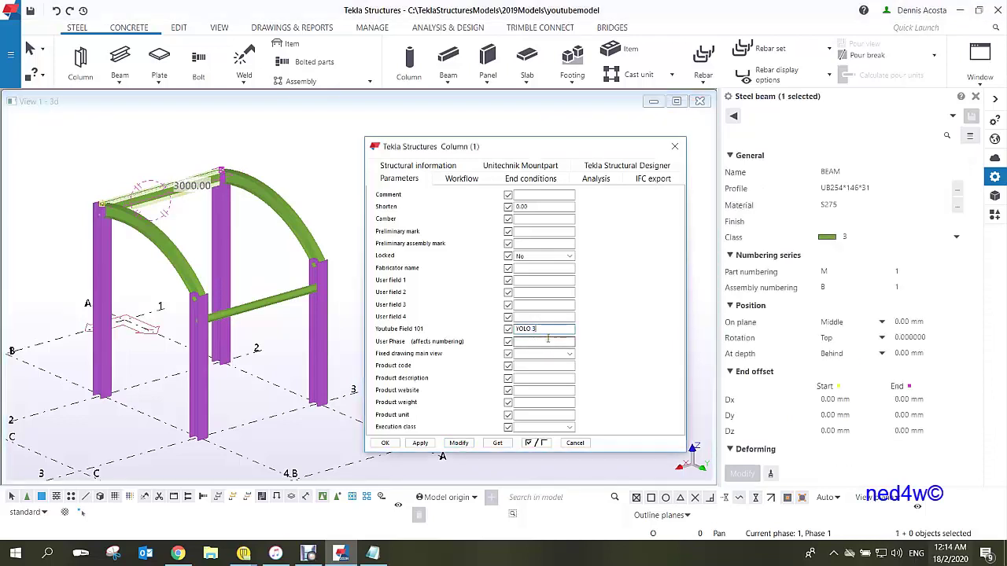
pyautogui.click(459, 443)
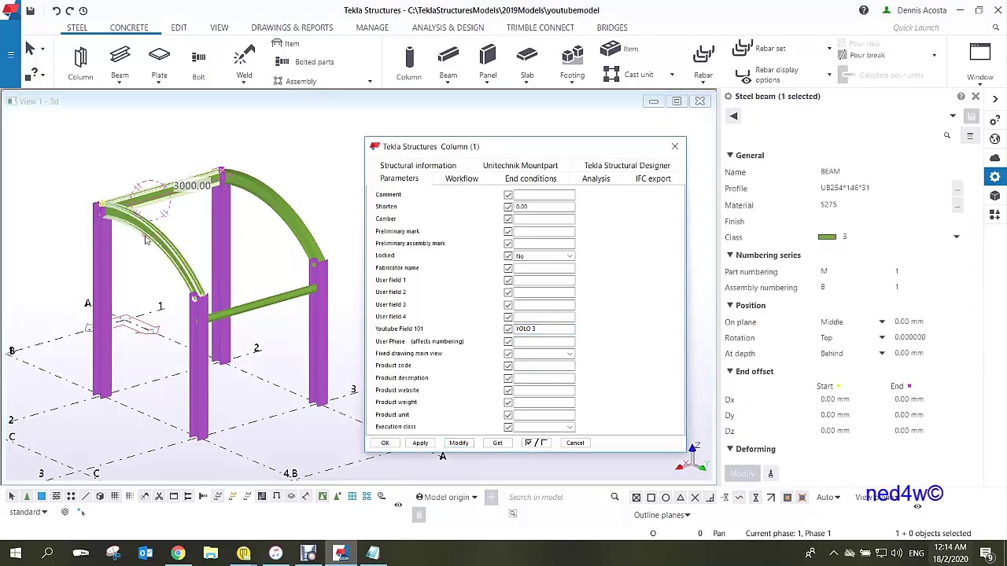
pyautogui.keyDown('ctrl'); pyautogui.click(280, 219); pyautogui.keyUp('ctrl')
pyautogui.click(543, 330)
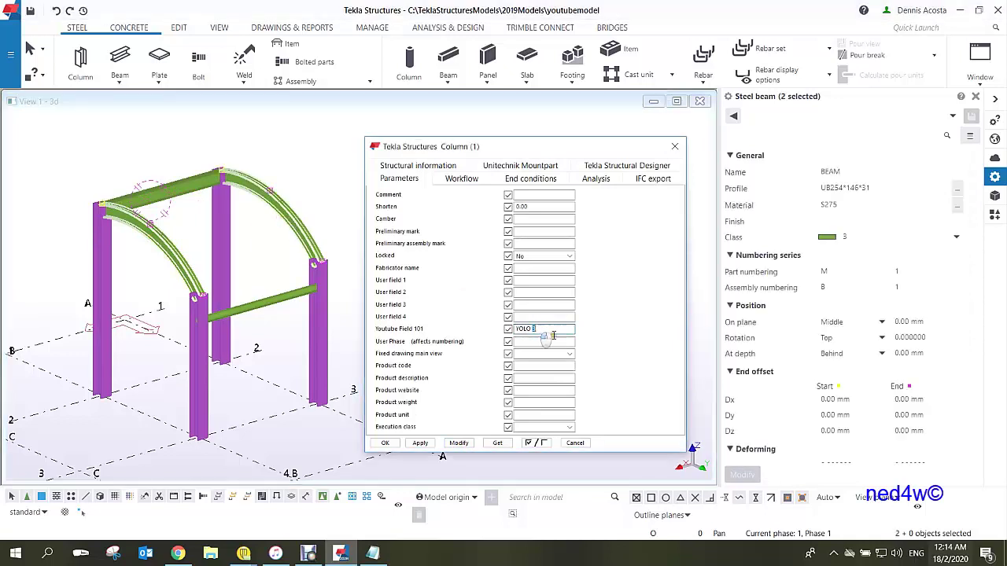
pyautogui.write('4')
pyautogui.click(459, 443)
# Set the horizontal PD150*10 beam's Youtube Field 101 to YOLO 5, close the dialog and deselect.
pyautogui.click(290, 301)
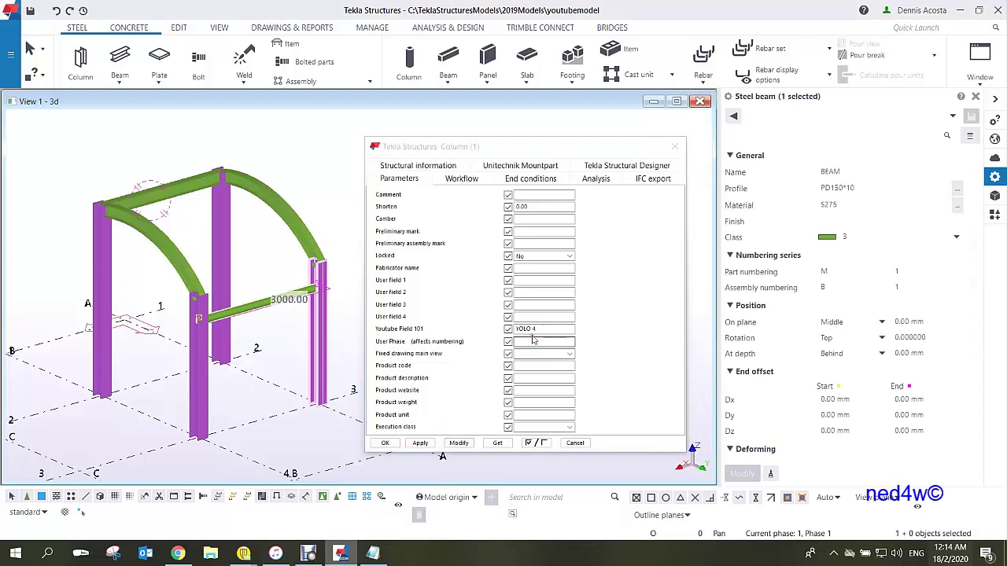
pyautogui.doubleClick(558, 329)
pyautogui.click(253, 308)
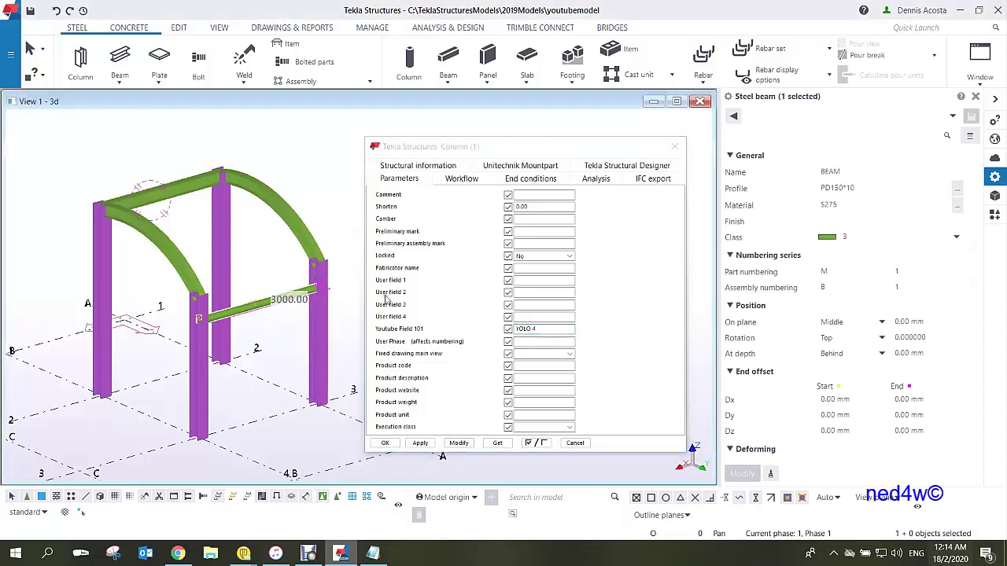
pyautogui.doubleClick(533, 331)
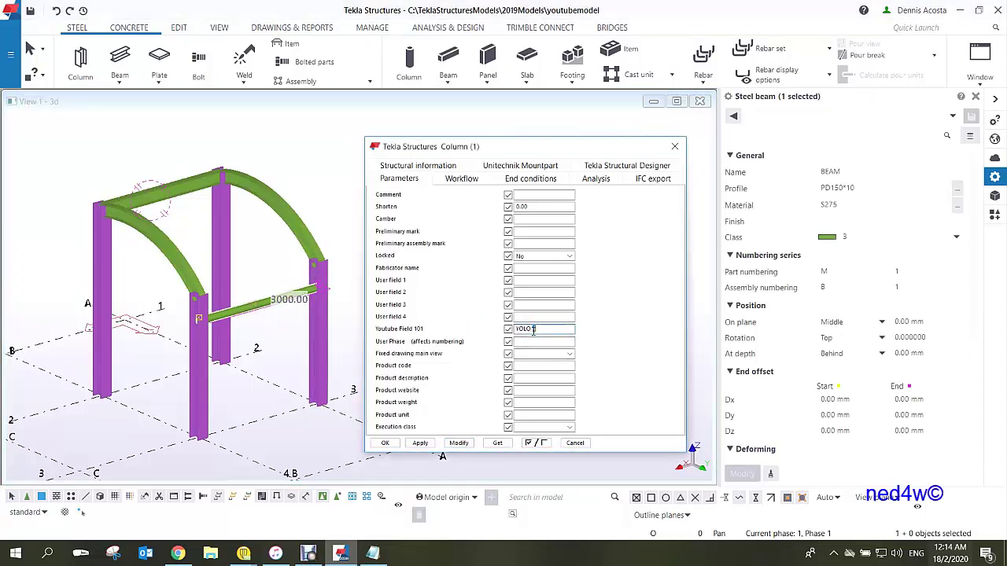
pyautogui.write('5')
pyautogui.click(460, 444)
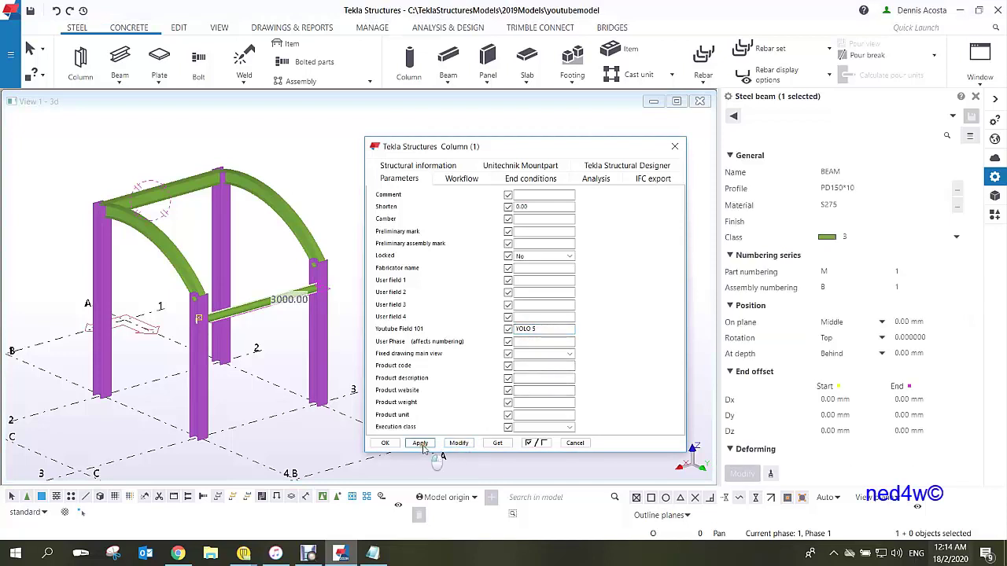
pyautogui.click(387, 443)
pyautogui.moveTo(236, 299); pyautogui.dragTo(306, 306, button='middle')
pyautogui.click(294, 315)
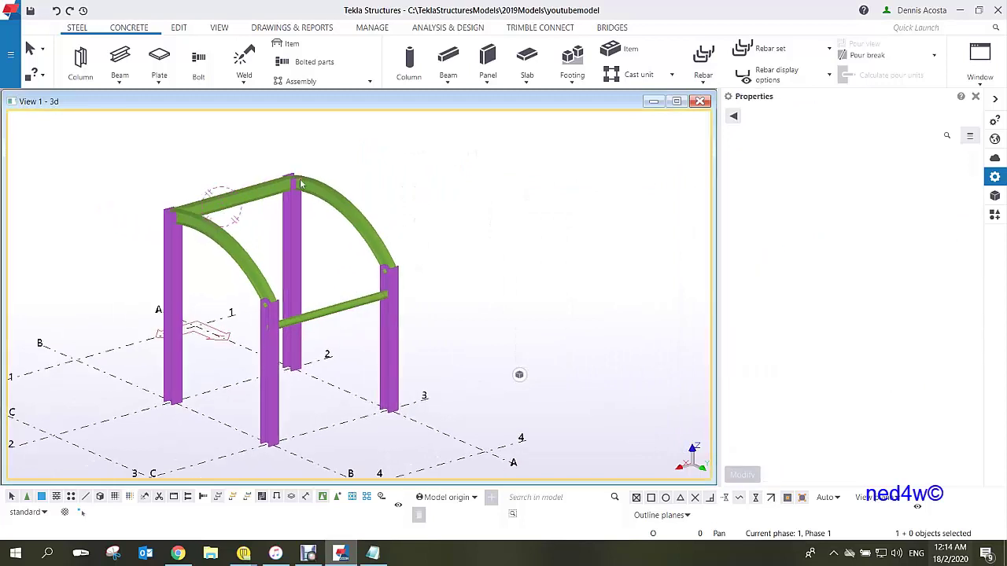
# Number the modified objects.
pyautogui.click(292, 28)
pyautogui.click(313, 52)
pyautogui.click(276, 142)
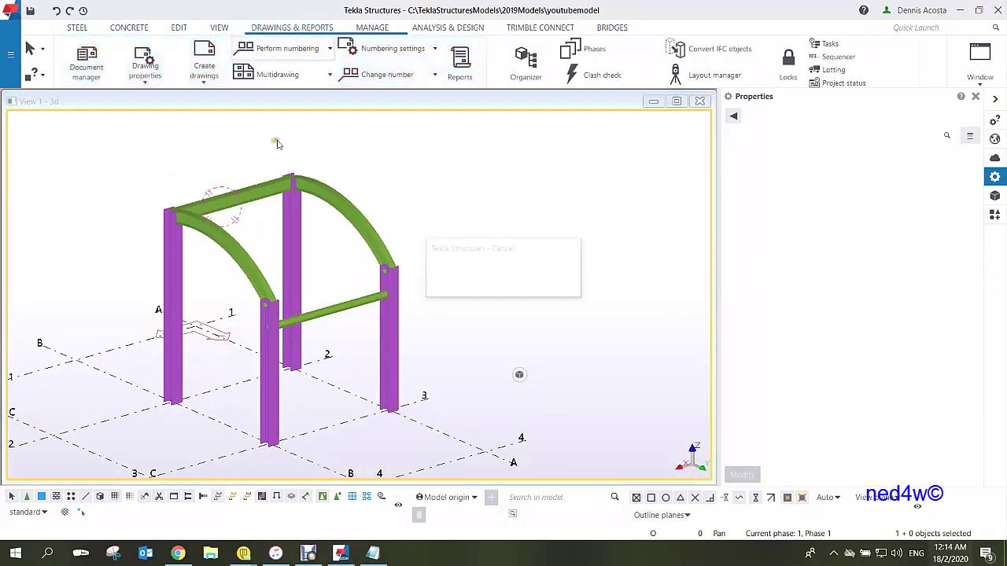
# Inquire the curved UB254*146*31 beam, confirming Youtube Field 101 reads YOLO 4, then close the report.
pyautogui.rightClick(359, 212)
pyautogui.moveTo(405, 263)
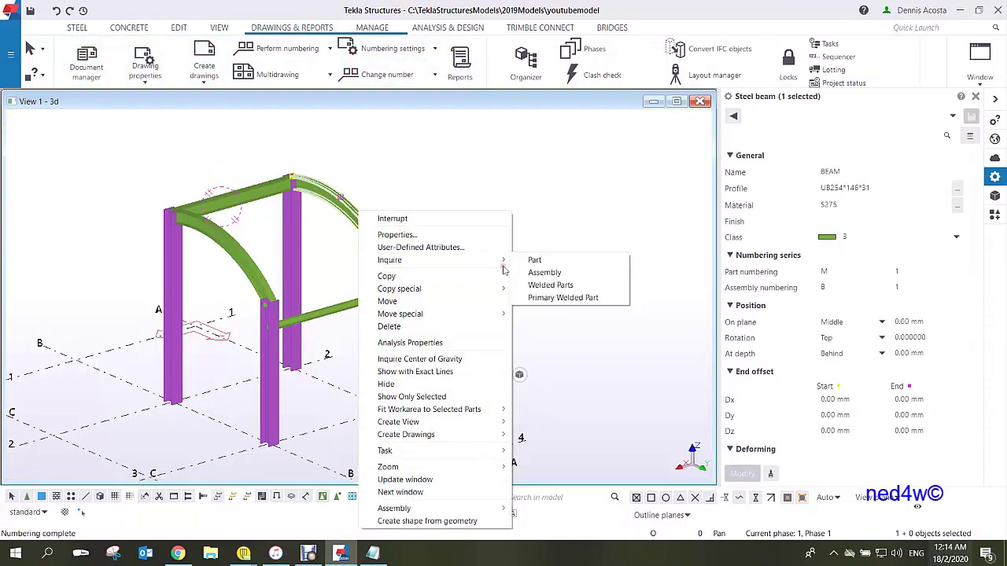
pyautogui.click(535, 261)
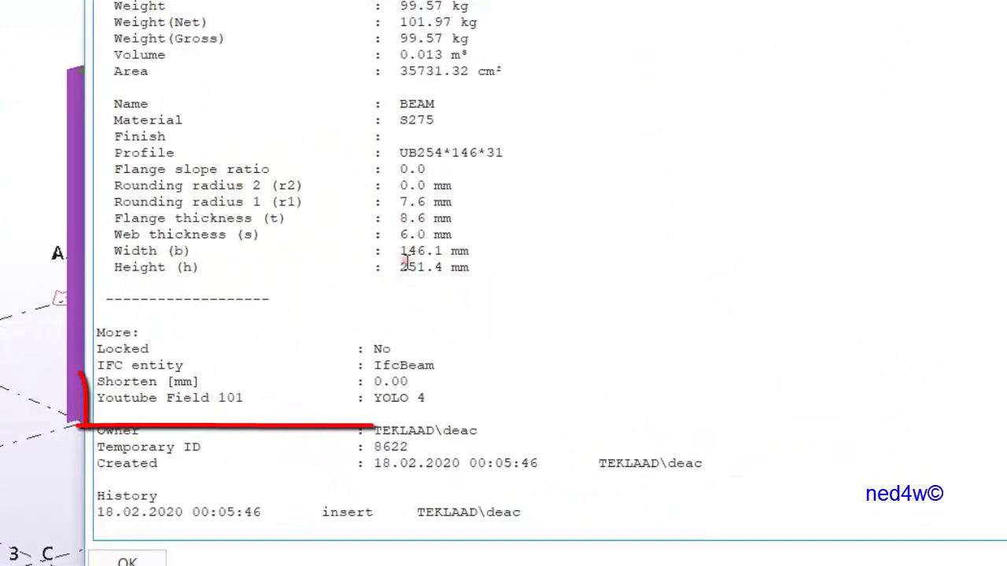
pyautogui.moveTo(98, 399)
pyautogui.mouseDown()
pyautogui.moveTo(233, 411)
pyautogui.moveTo(247, 399)
pyautogui.moveTo(82, 399)
pyautogui.mouseUp()
pyautogui.doubleClick(422, 399)
pyautogui.click(242, 415)
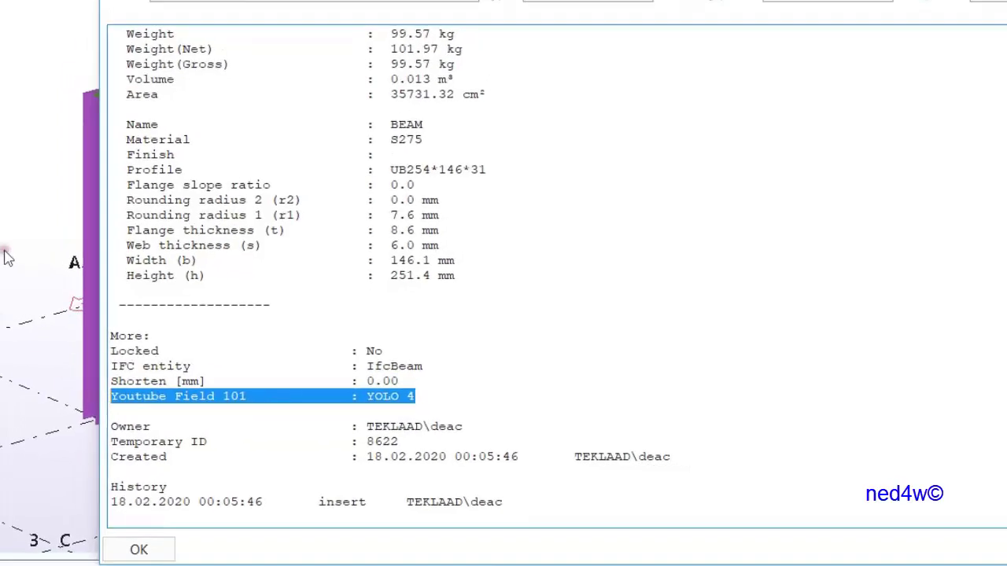
pyautogui.moveTo(517, 125); pyautogui.dragTo(583, 102)
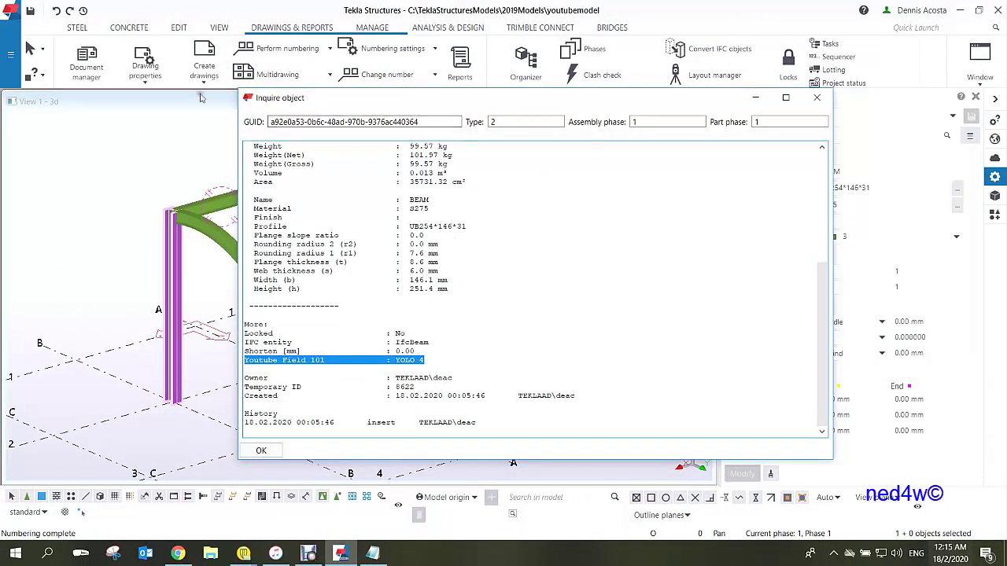
pyautogui.click(816, 98)
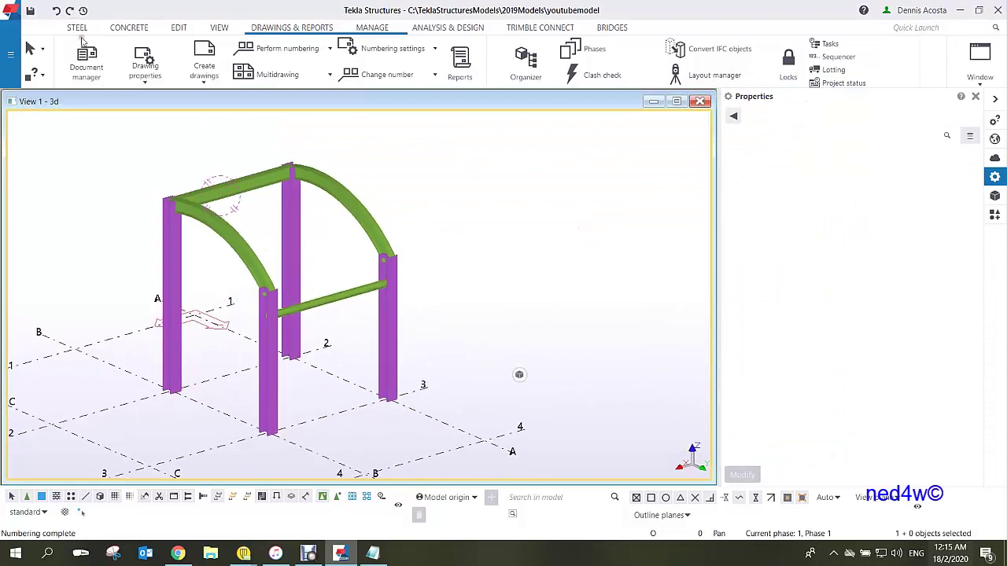
# Open Organizer, synchronize it with the model and switch to the Default template.
pyautogui.click(376, 28)
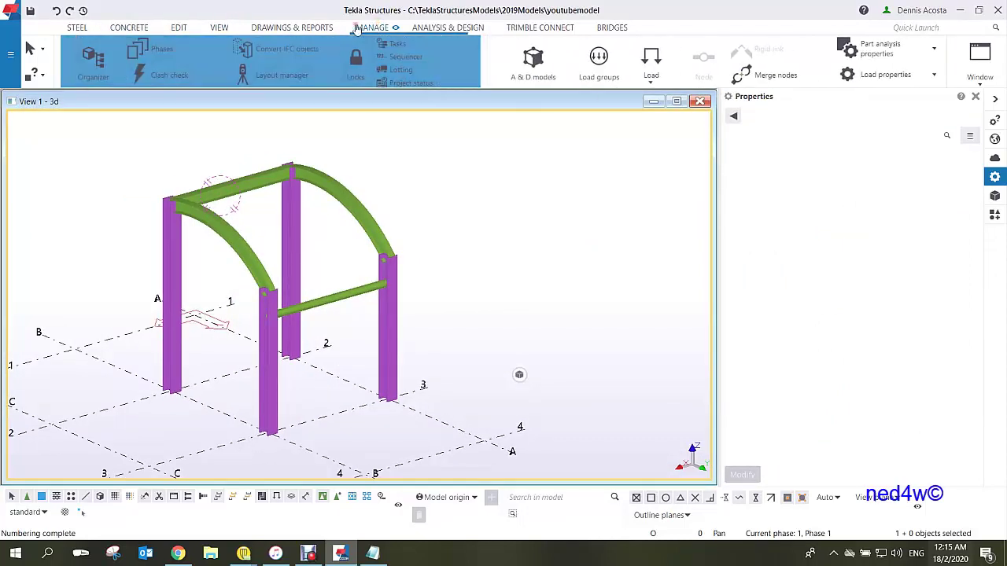
pyautogui.click(93, 61)
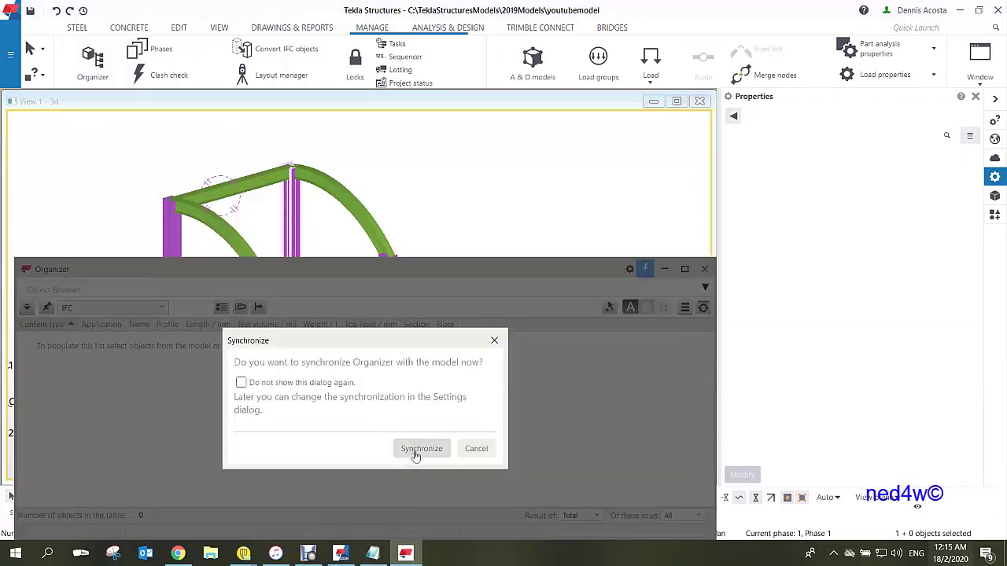
pyautogui.click(415, 455)
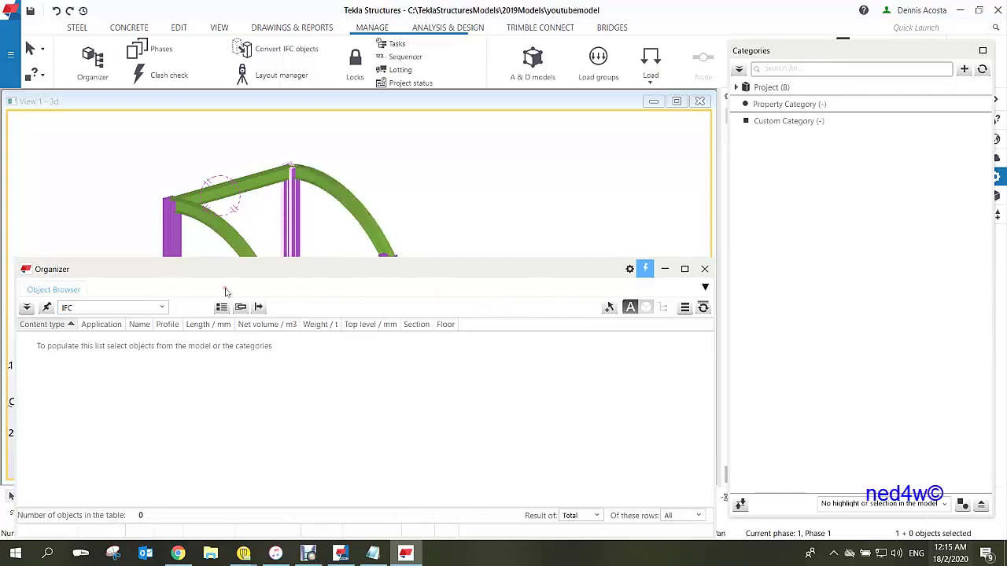
pyautogui.scroll(-5, 442, 182)
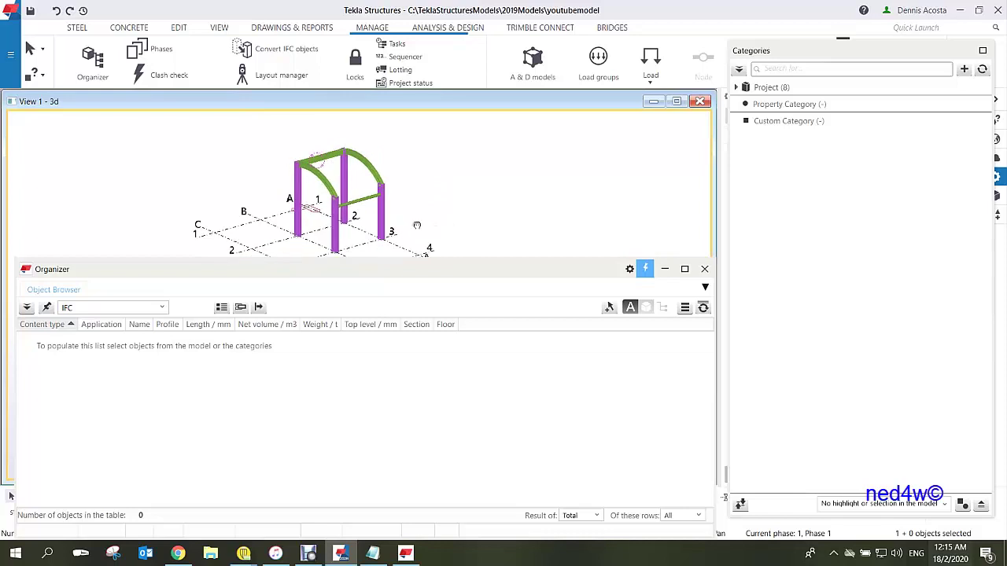
pyautogui.click(162, 308)
pyautogui.click(120, 323)
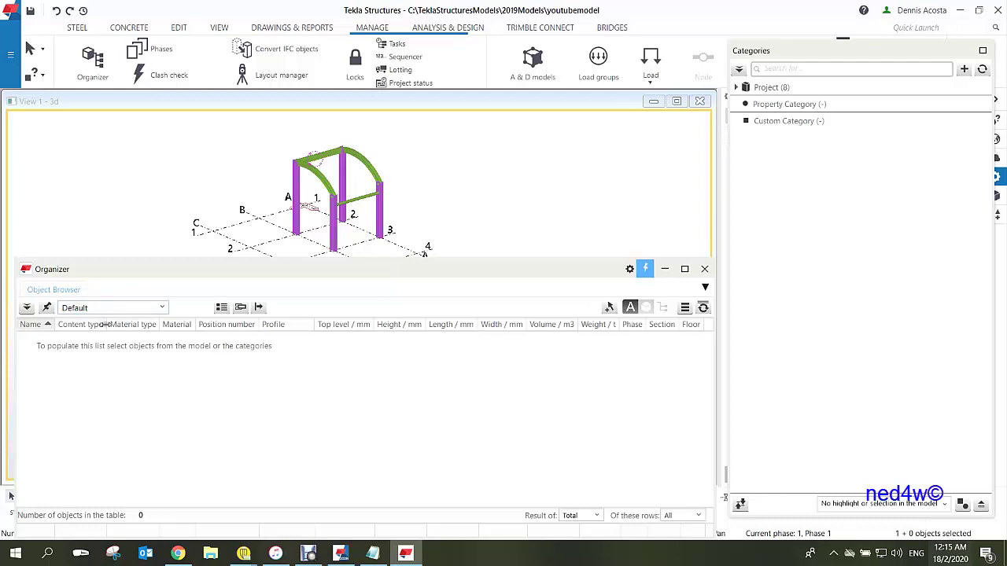
# Widen the Organizer panel and box-select the whole frame to list its eight parts.
pyautogui.moveTo(716, 385); pyautogui.dragTo(731, 394)
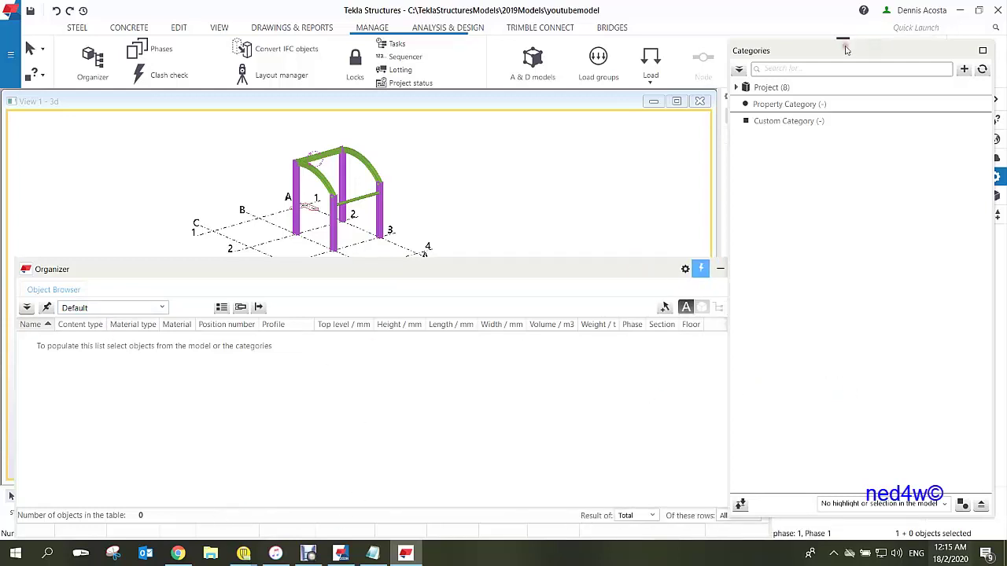
pyautogui.moveTo(847, 40); pyautogui.dragTo(908, 40)
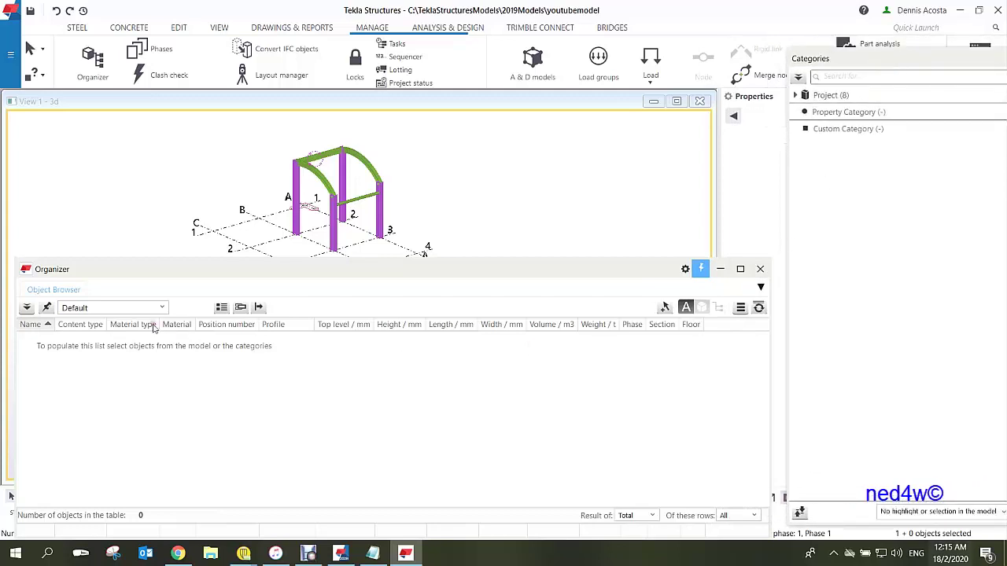
pyautogui.moveTo(402, 134); pyautogui.dragTo(252, 254)
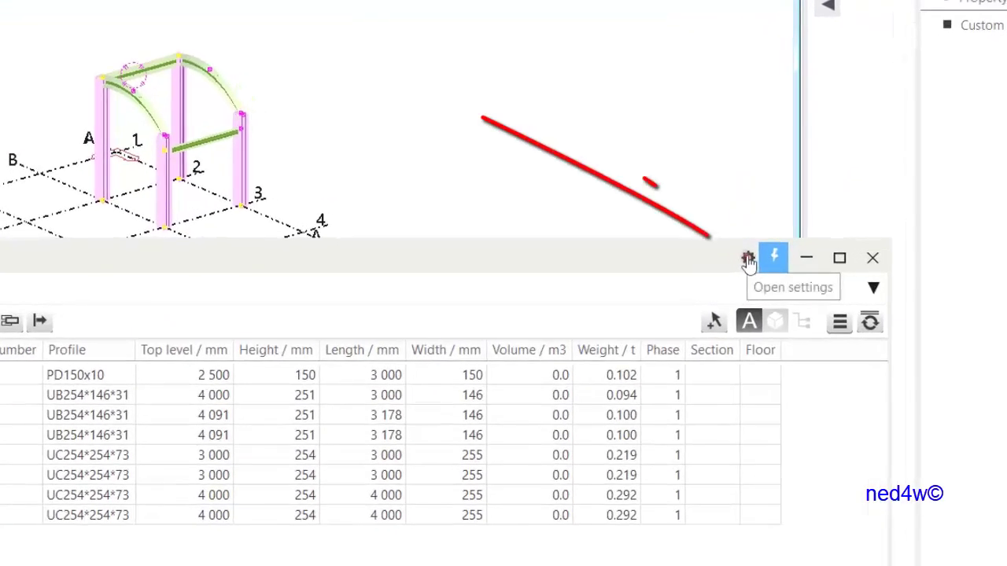
# Clear the model selection, open Organizer settings, and add a blank column to the Default template.
pyautogui.click(748, 259)
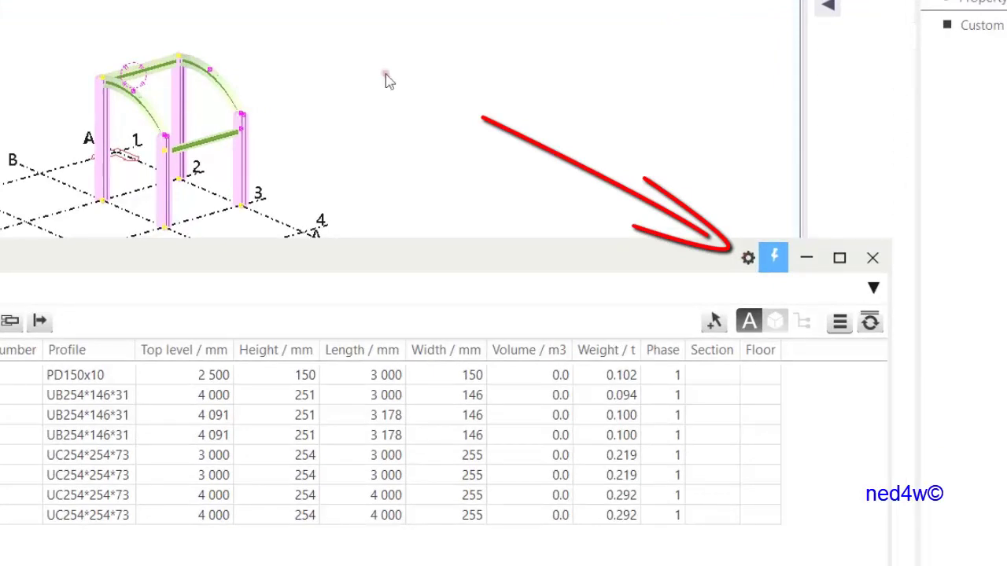
pyautogui.click(599, 169)
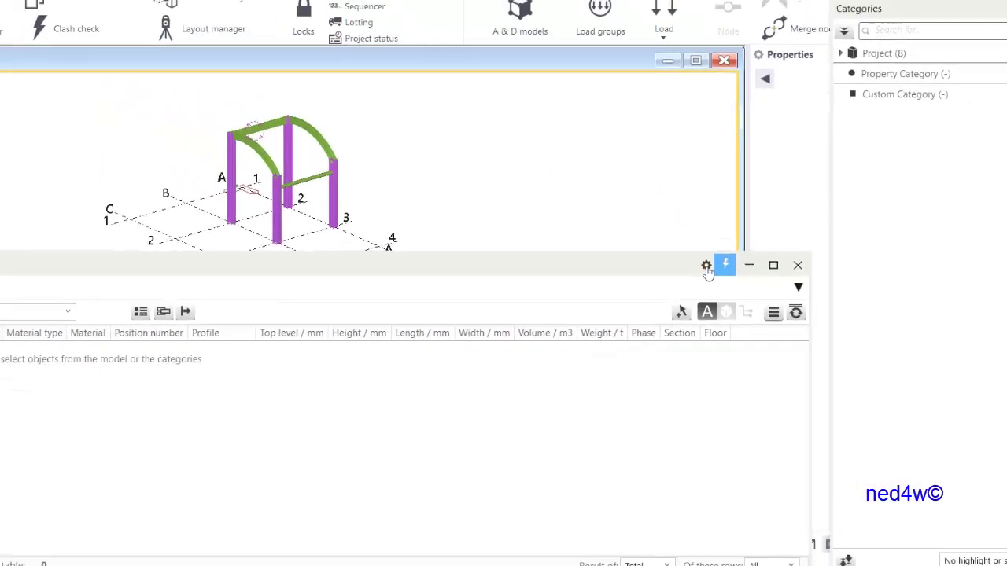
pyautogui.click(709, 267)
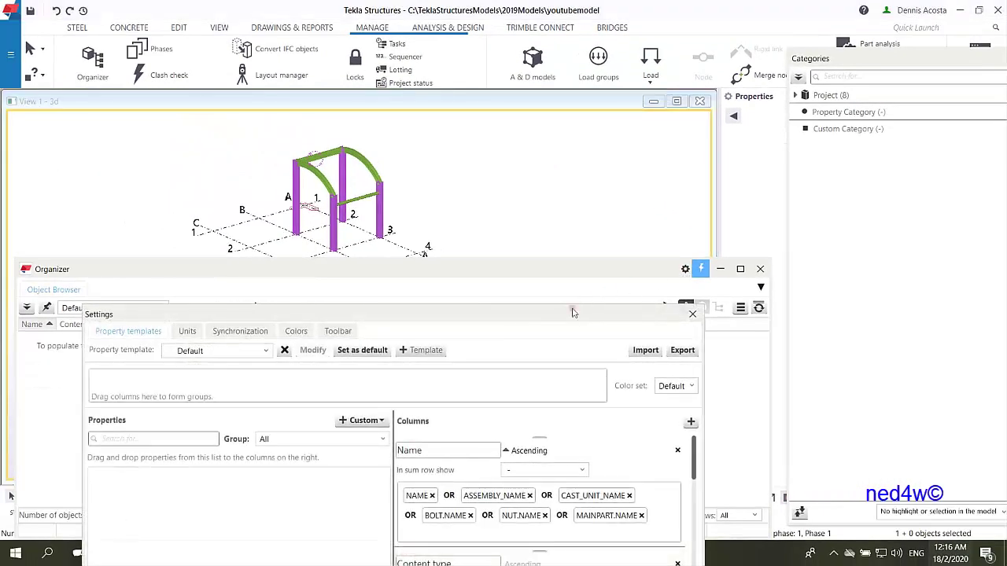
pyautogui.moveTo(572, 313); pyautogui.dragTo(603, 53)
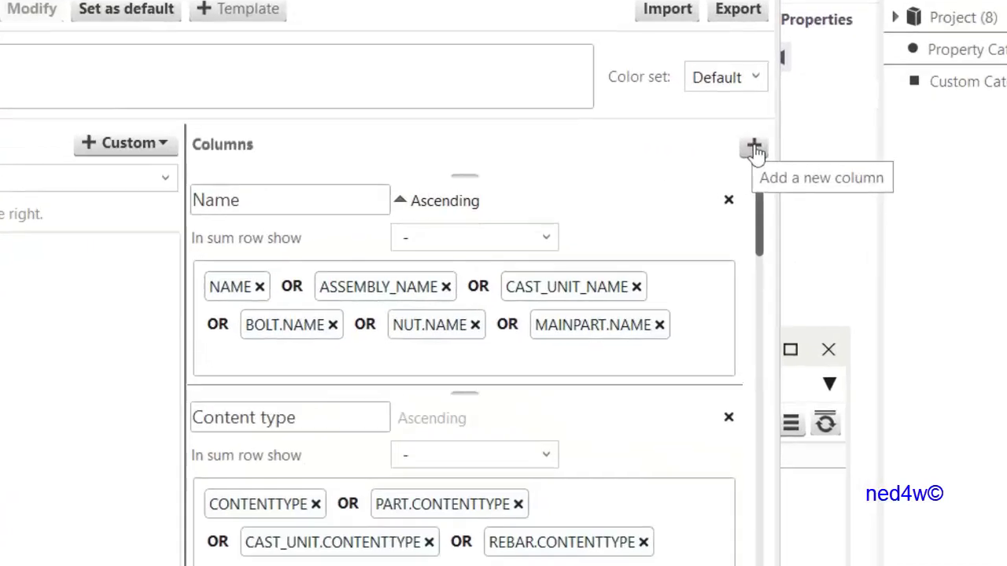
pyautogui.click(753, 149)
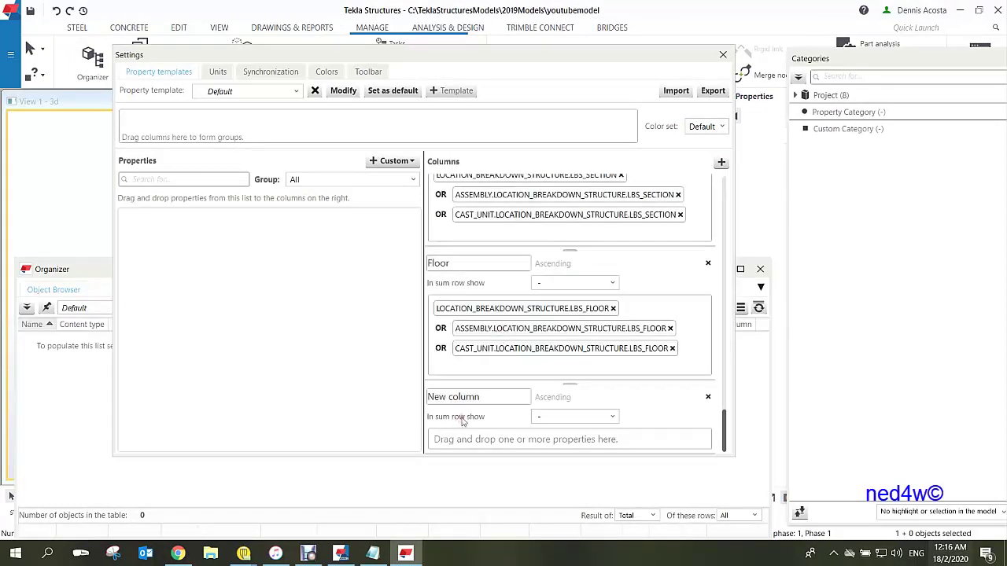
# Rename the new column to UDA and filter the property list by USER.
pyautogui.moveTo(504, 397); pyautogui.dragTo(391, 407)
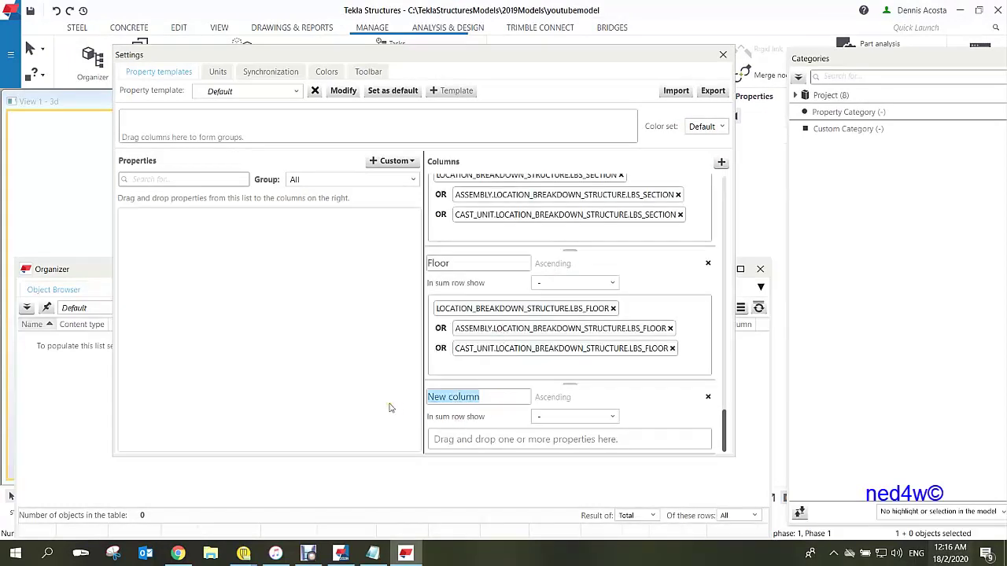
pyautogui.write('UDA')
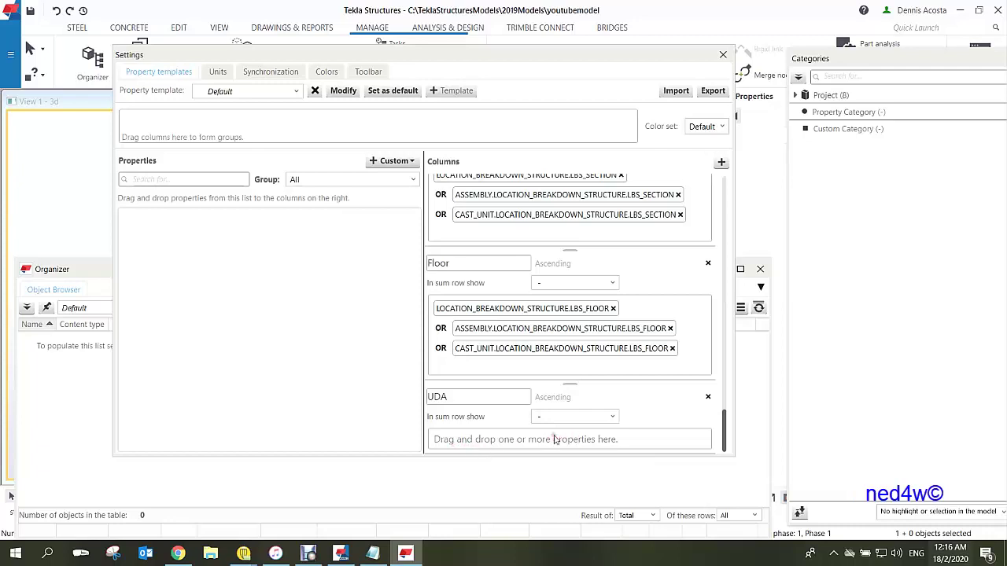
pyautogui.click(160, 179)
pyautogui.write('USER')
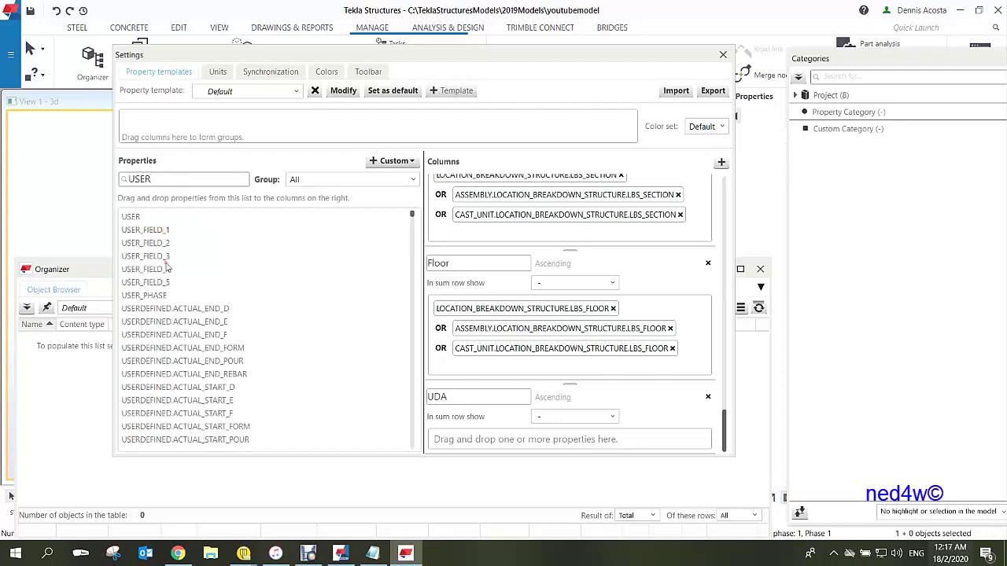
# Bring up objects.inp in Notepad to locate the Youtube Field 101 entry, USER_FIELD_5.
pyautogui.click(373, 553)
pyautogui.moveTo(484, 57); pyautogui.dragTo(480, 270)
pyautogui.moveTo(455, 11); pyautogui.dragTo(427, 26)
pyautogui.scroll(-5, 367, 175)
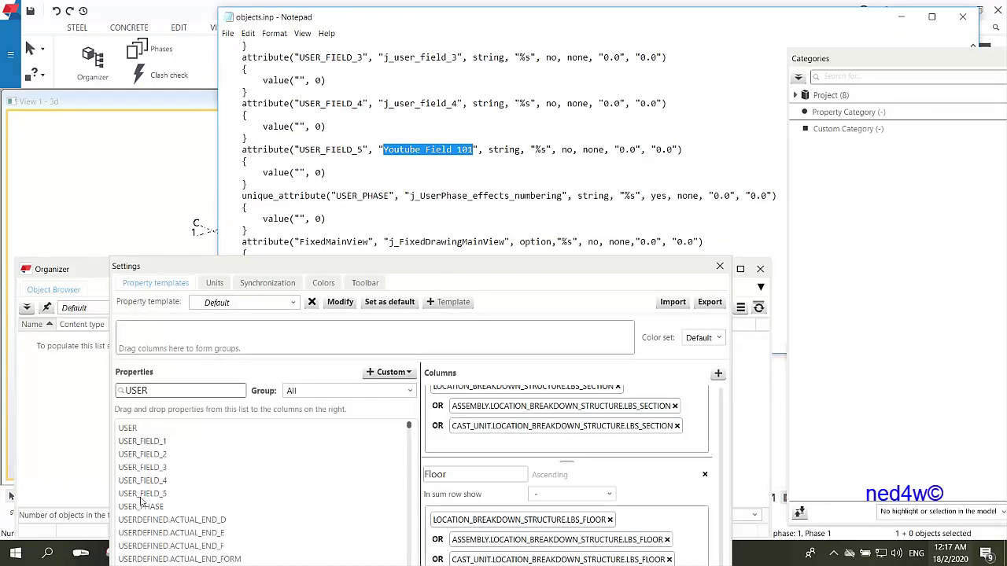
# Assign USER_FIELD_5 to the UDA column with a Single value sum row, saving the Default template.
pyautogui.moveTo(404, 262); pyautogui.dragTo(429, 49)
pyautogui.click(903, 17)
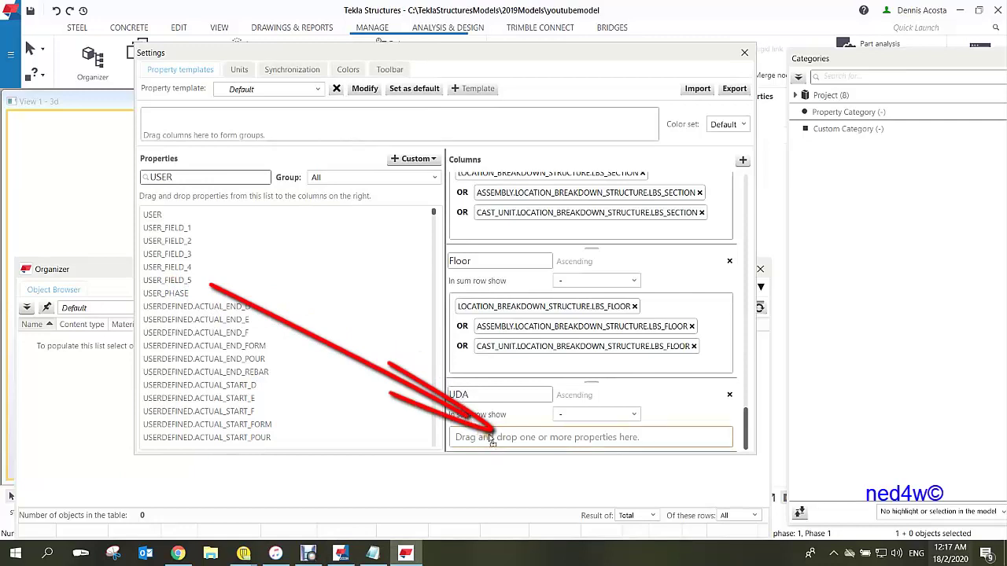
pyautogui.moveTo(491, 437); pyautogui.dragTo(551, 452)
pyautogui.click(633, 416)
pyautogui.click(600, 447)
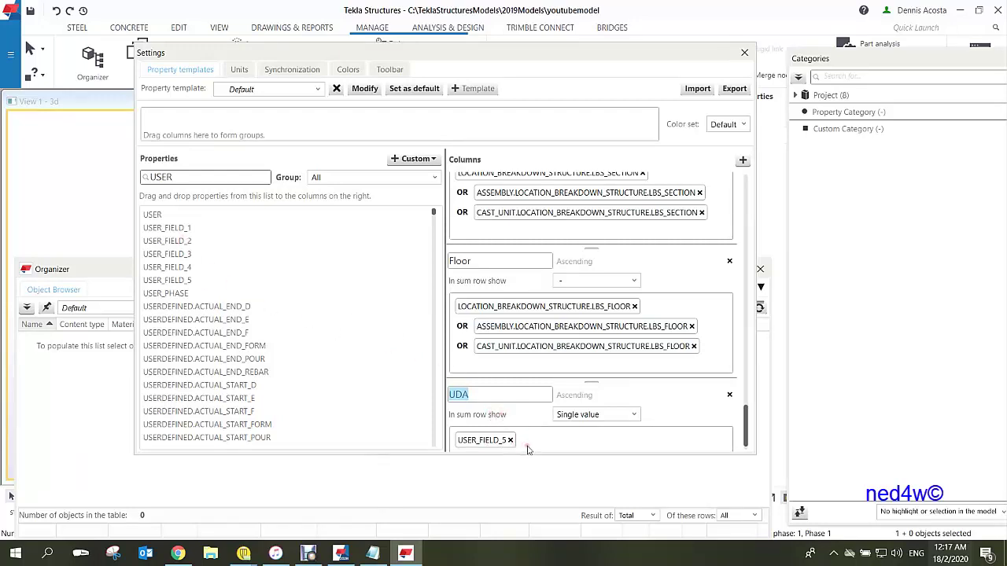
pyautogui.click(364, 89)
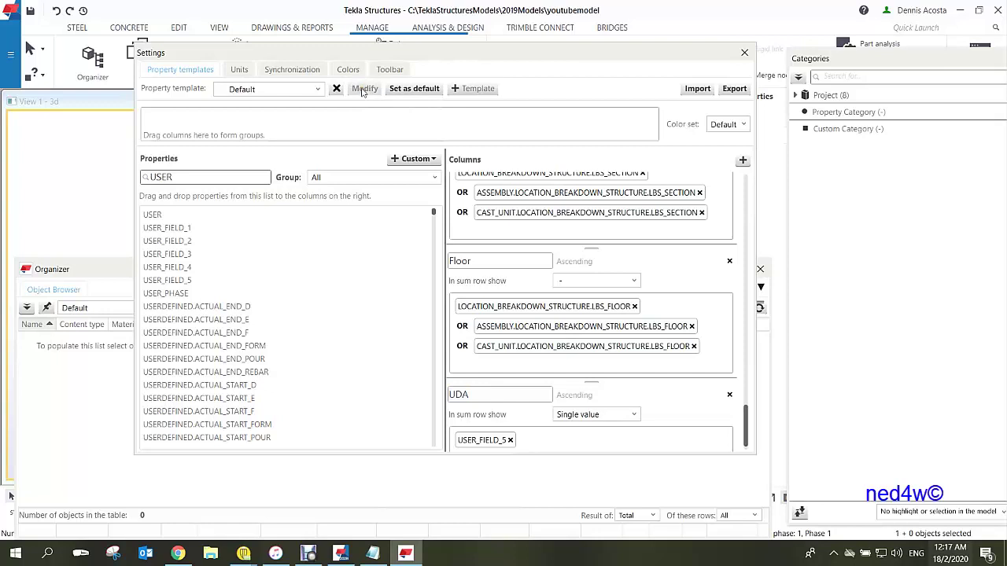
# Close settings and box-select all eight frame parts to list their UDA values.
pyautogui.click(744, 52)
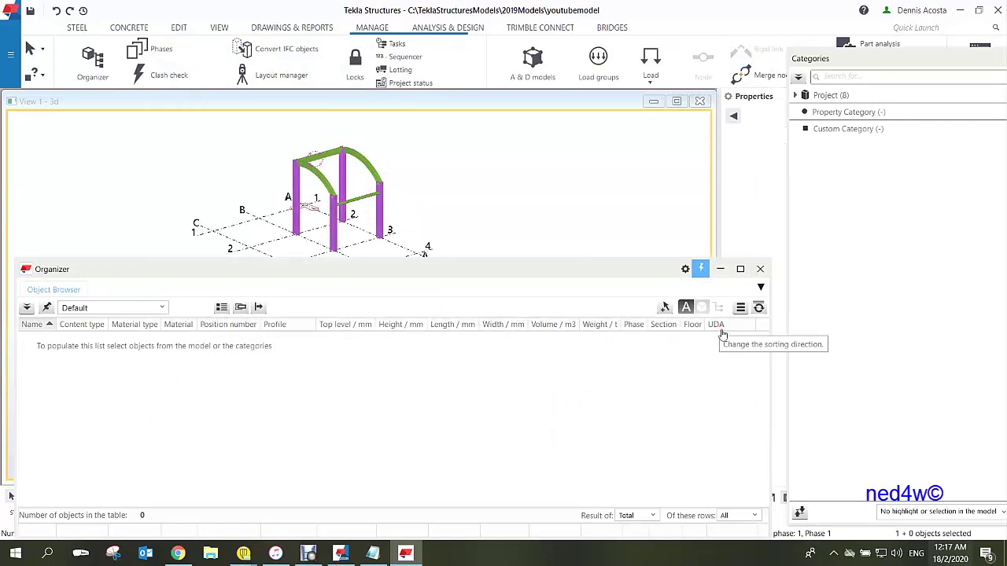
pyautogui.moveTo(398, 133); pyautogui.dragTo(246, 282)
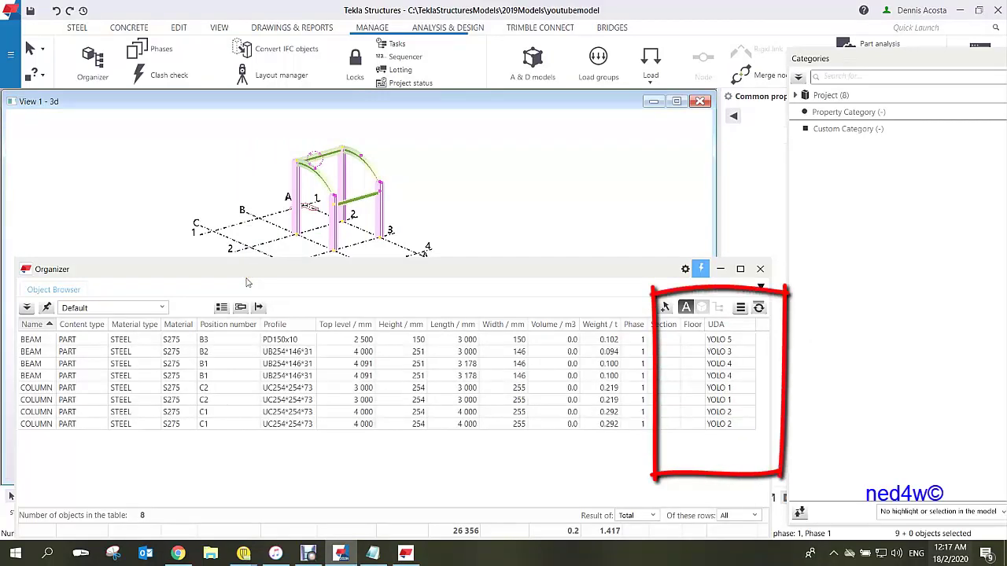